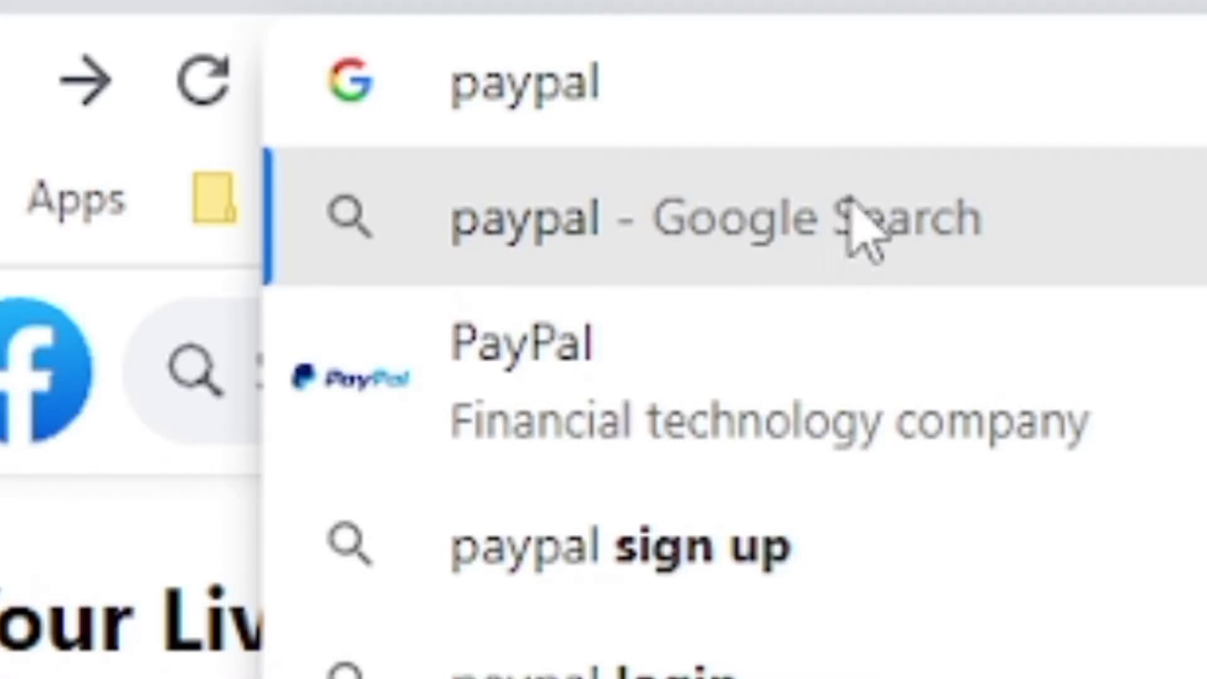
Step: Load paypal.com and look at what the PERSONAL menu offers
text(.com)
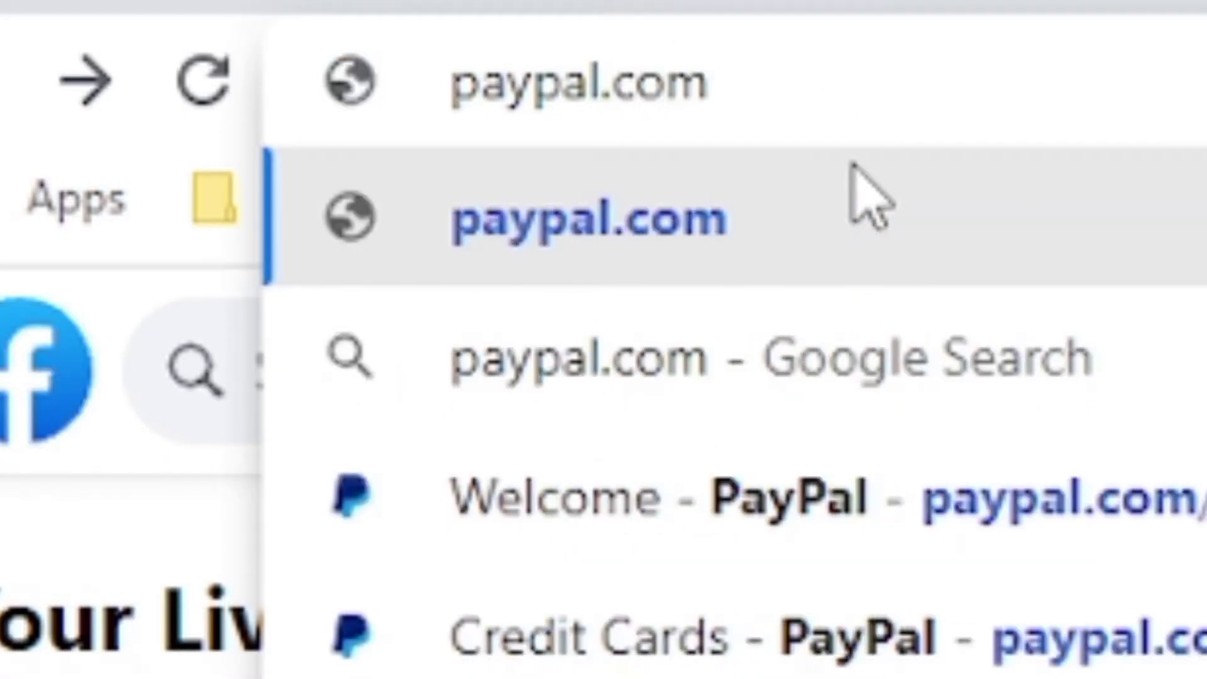
click(768, 224)
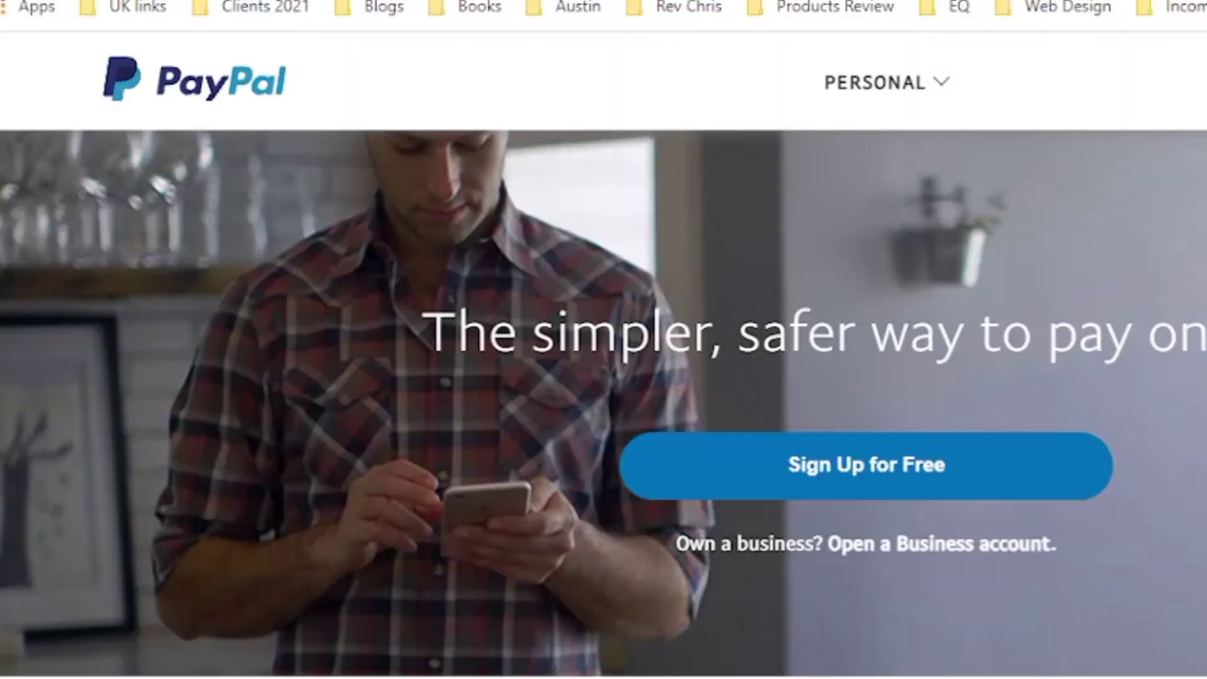
click(943, 84)
Step: Load the paypal.com/ls home page in a fresh tab
key(ctrl+t)
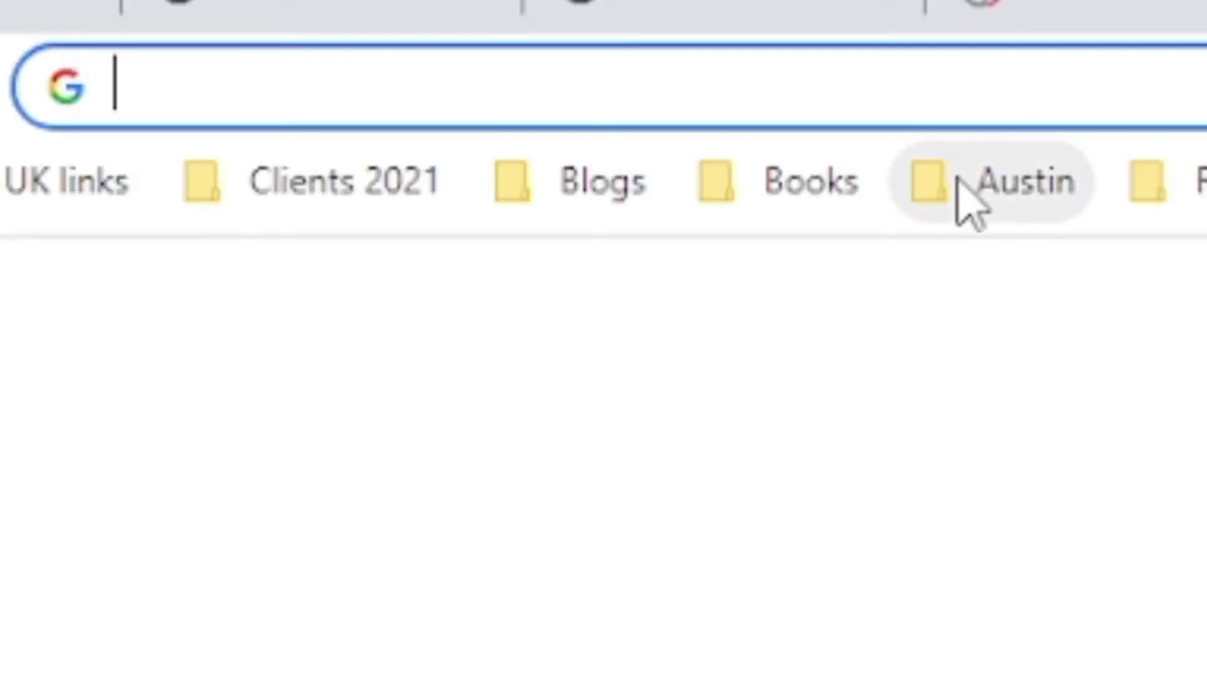
text(pay)
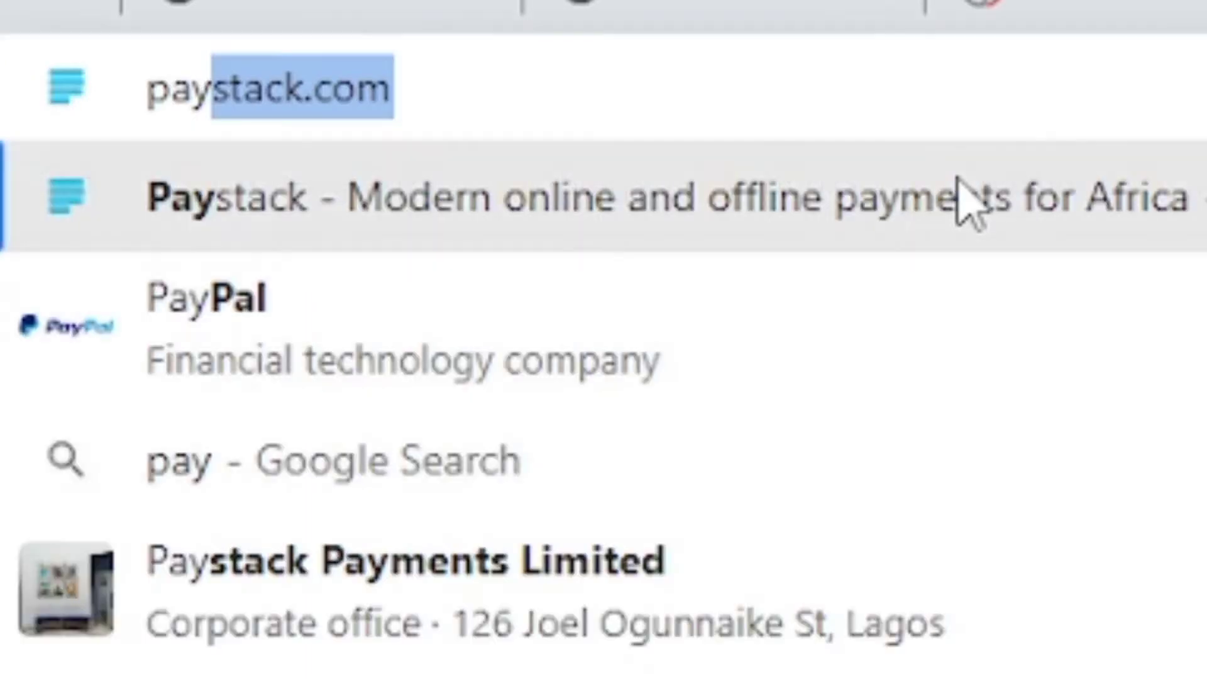
text(pal)
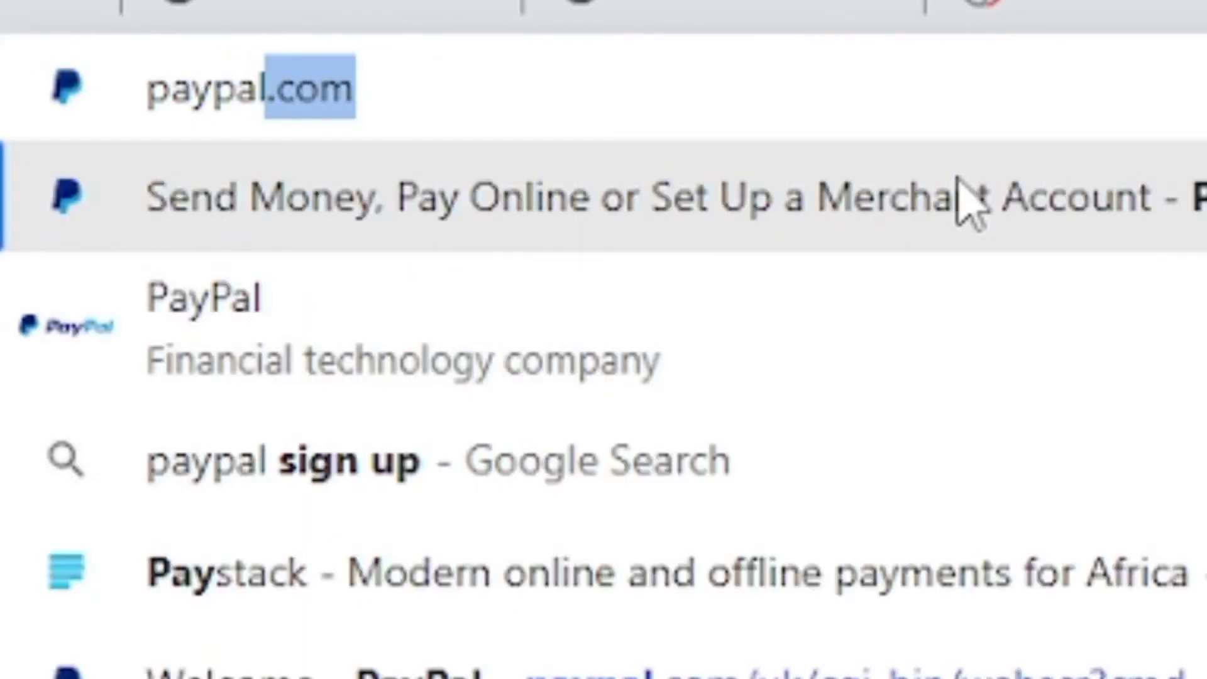
text(.com)
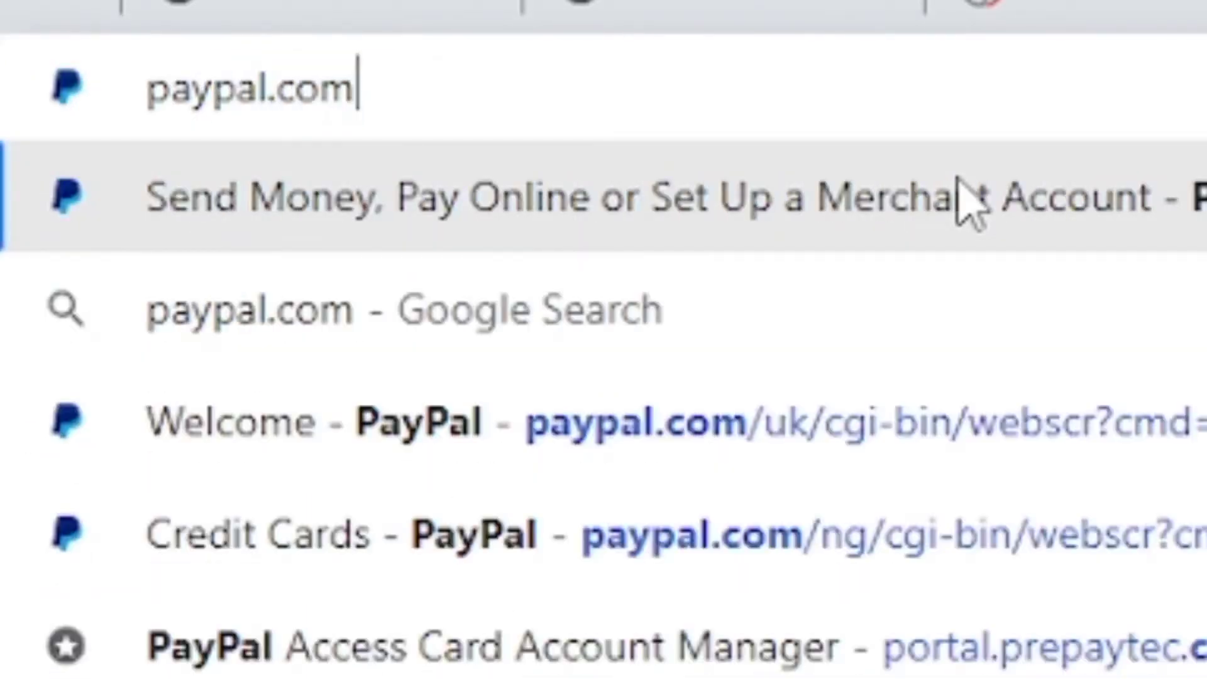
text(/)
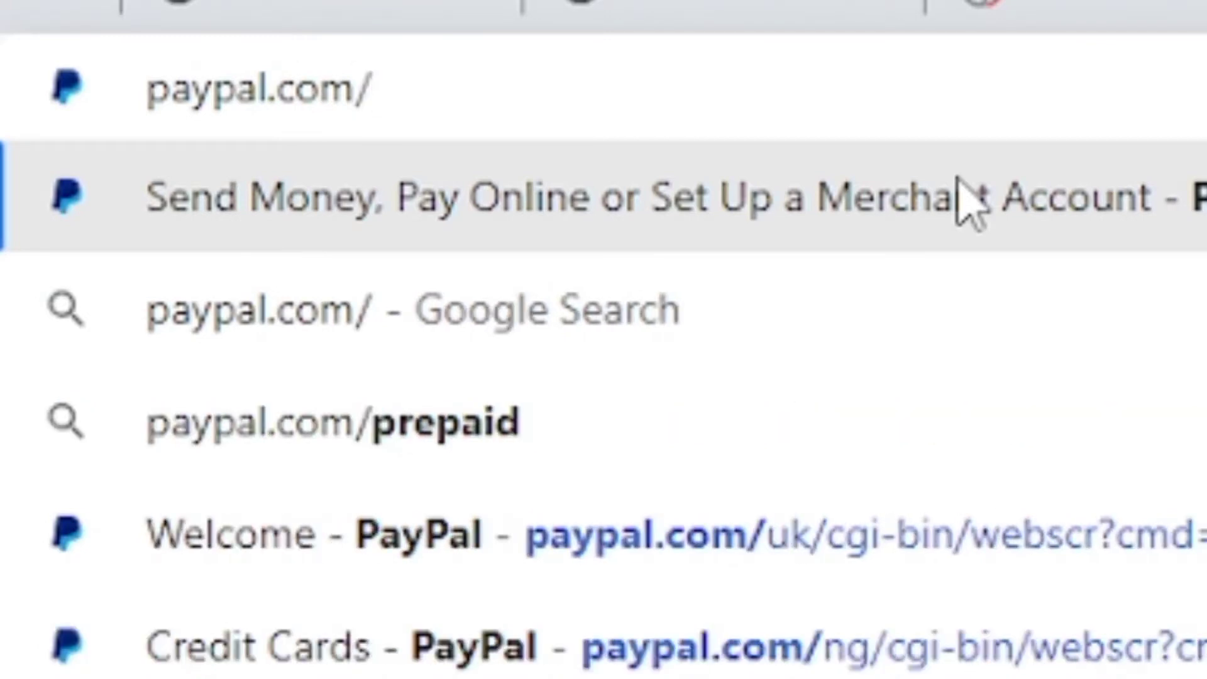
text(ls)
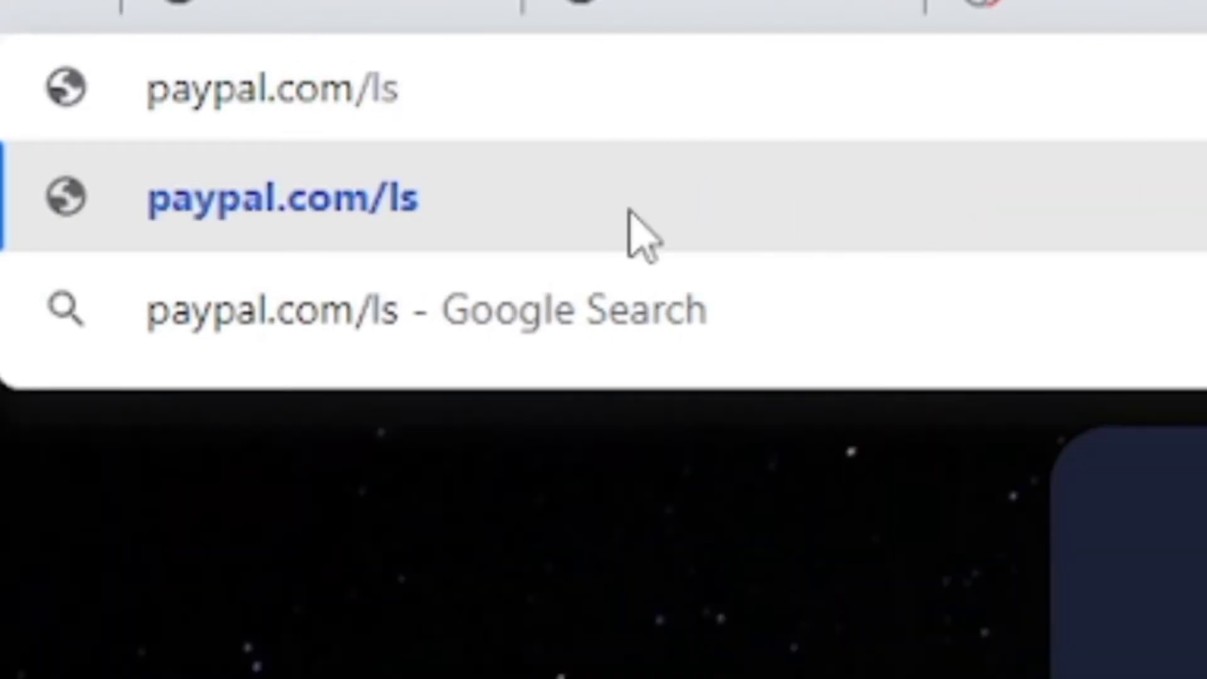
click(376, 207)
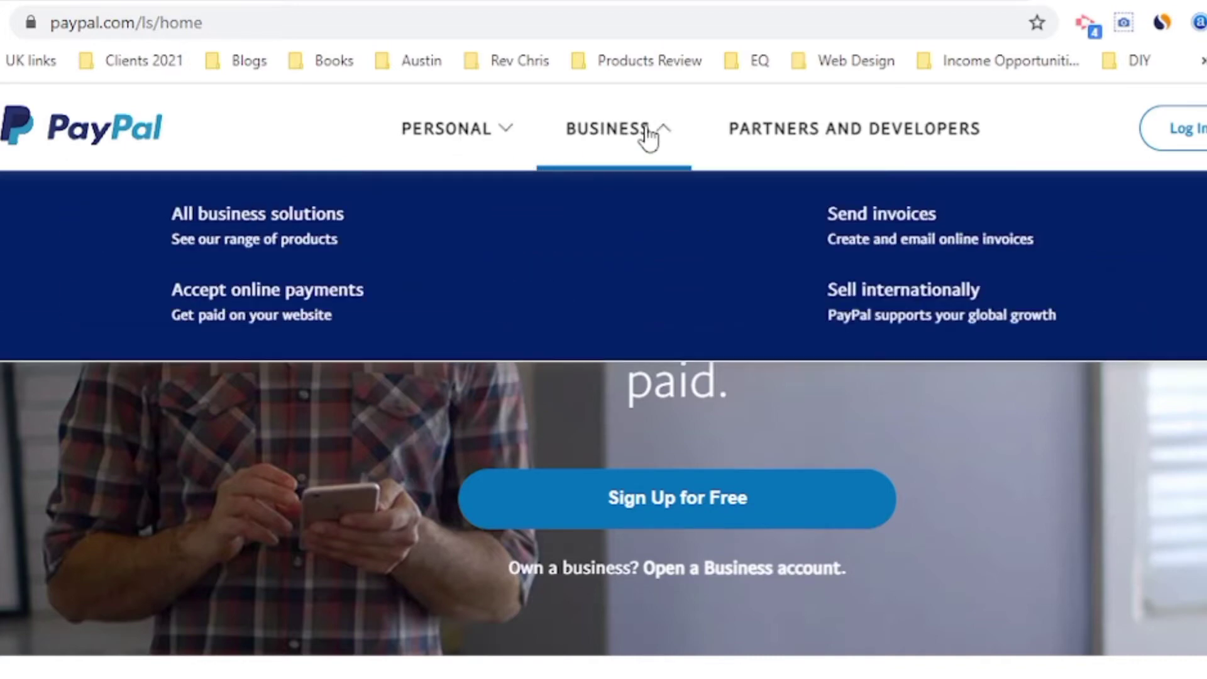
mouse_move(841, 130)
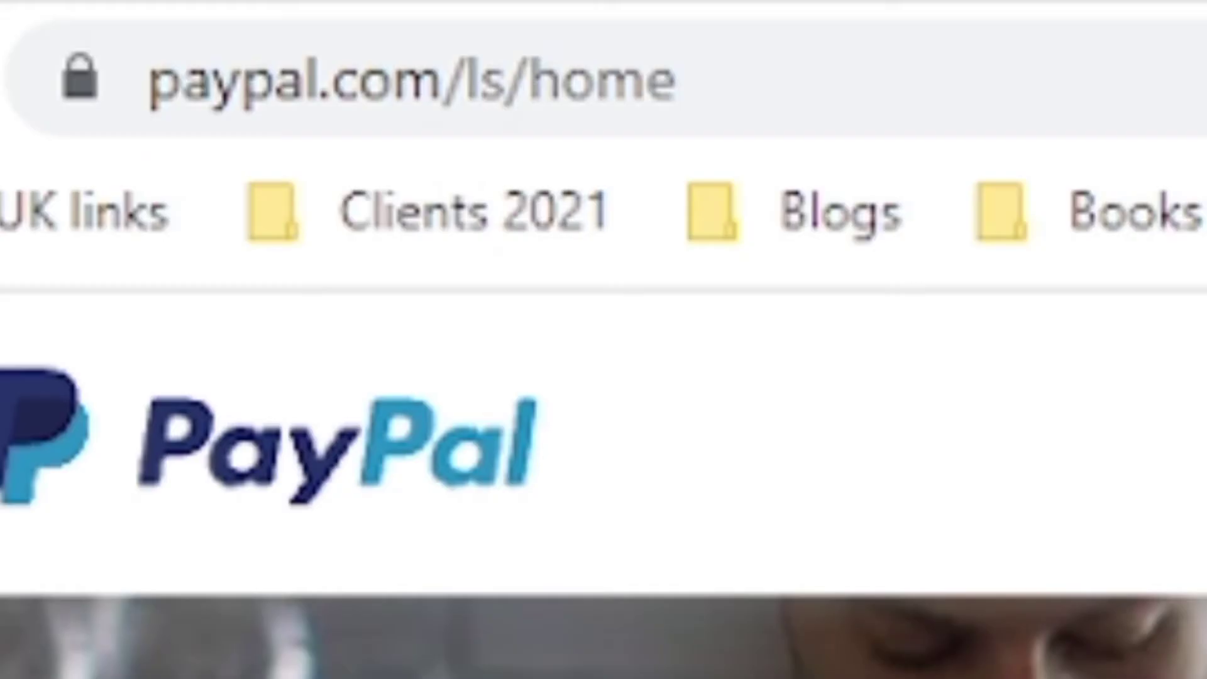
Step: Load the paypal.com/gh home page in another new tab
key(ctrl+t)
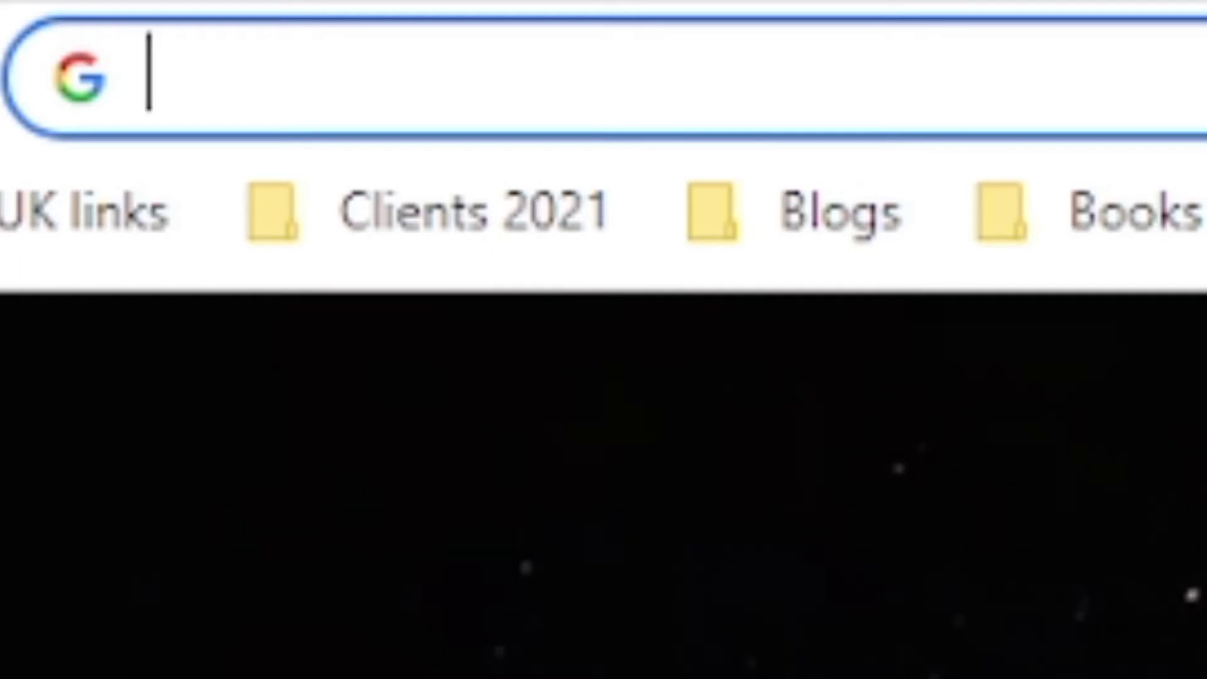
text(pay)
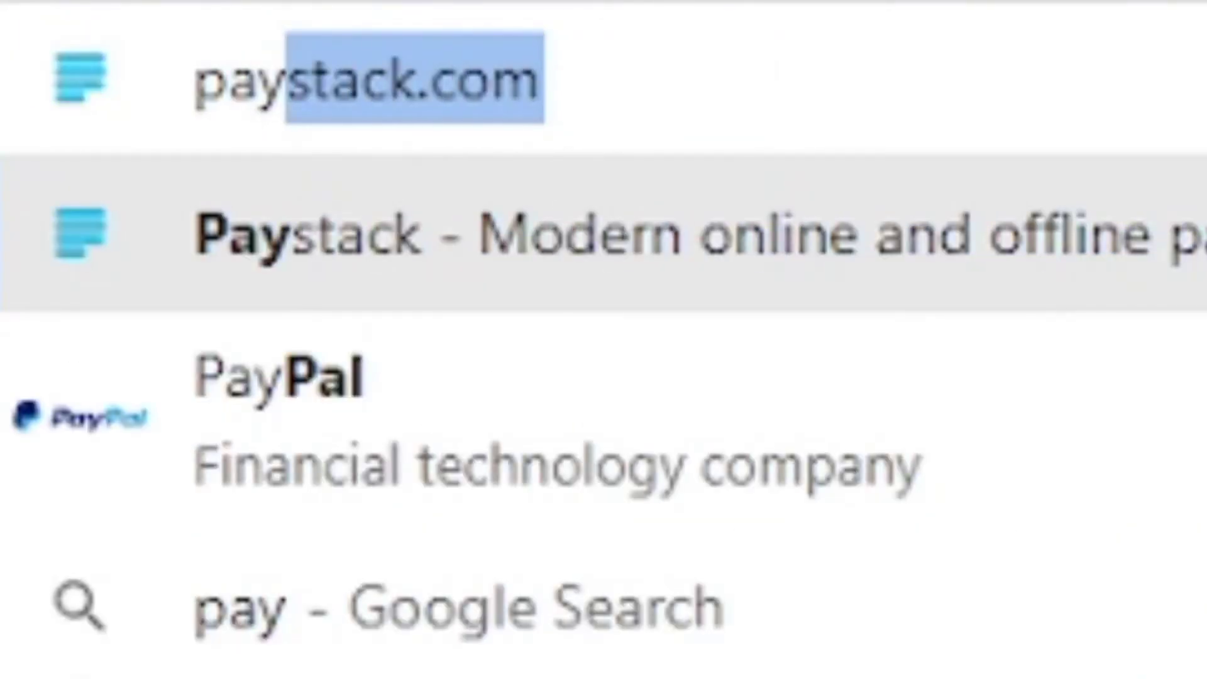
text(pal.com)
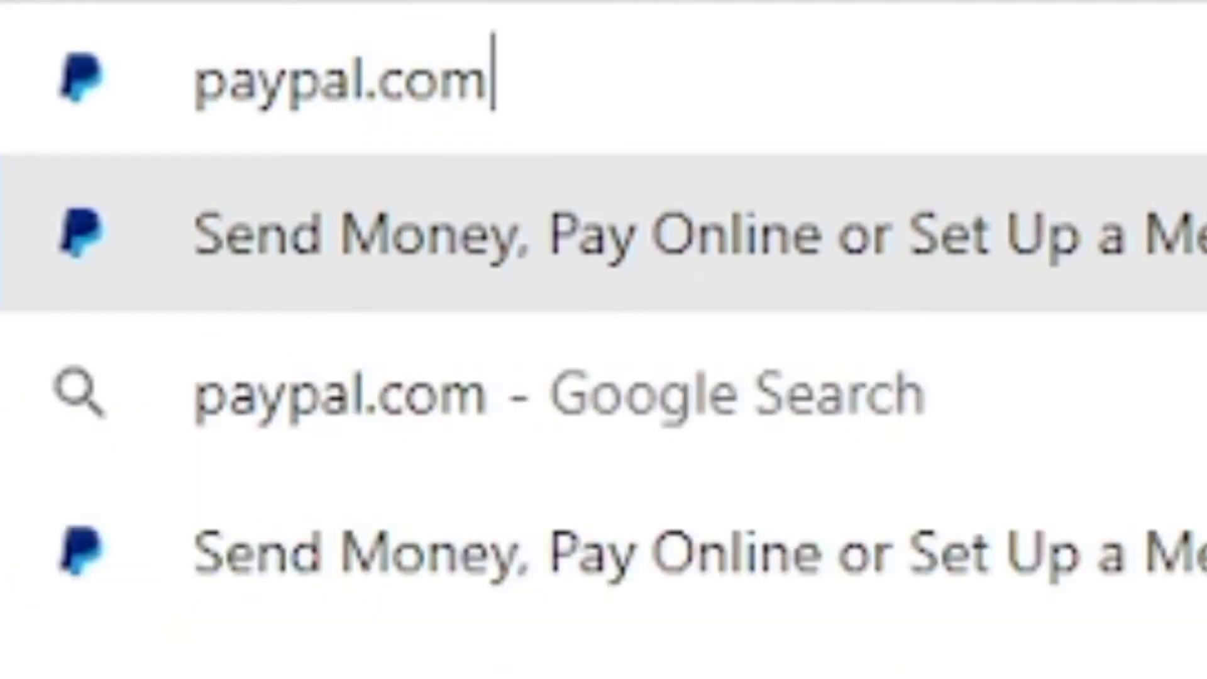
text(/gh)
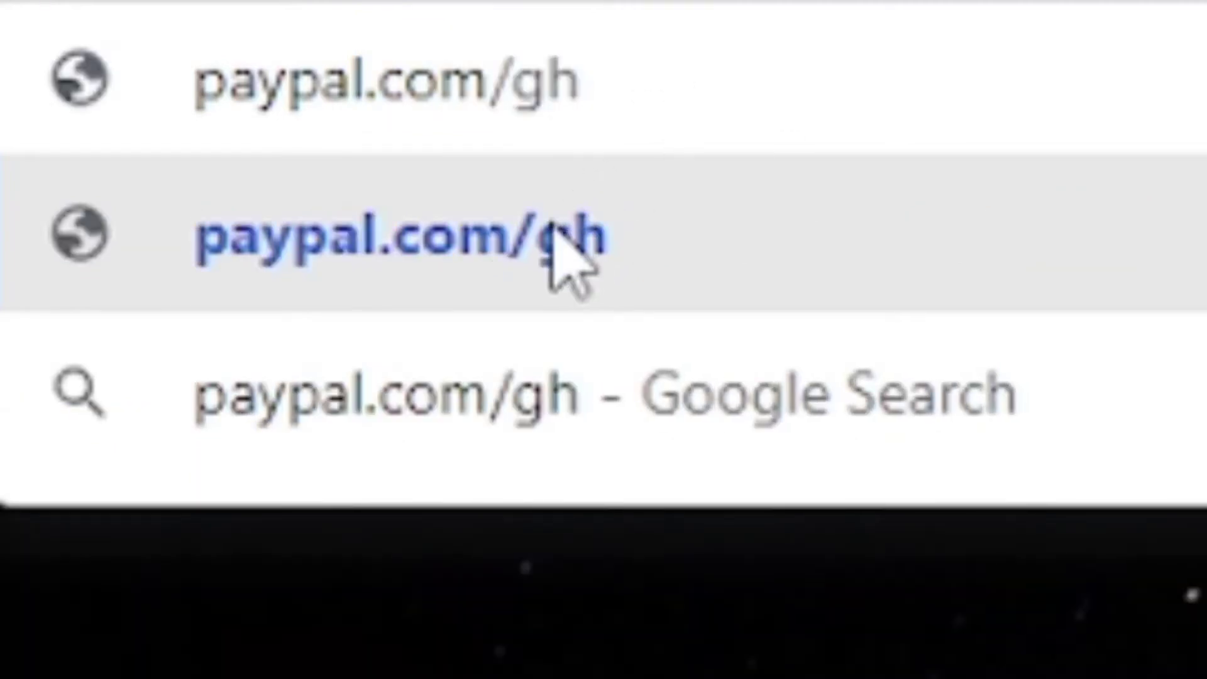
click(550, 229)
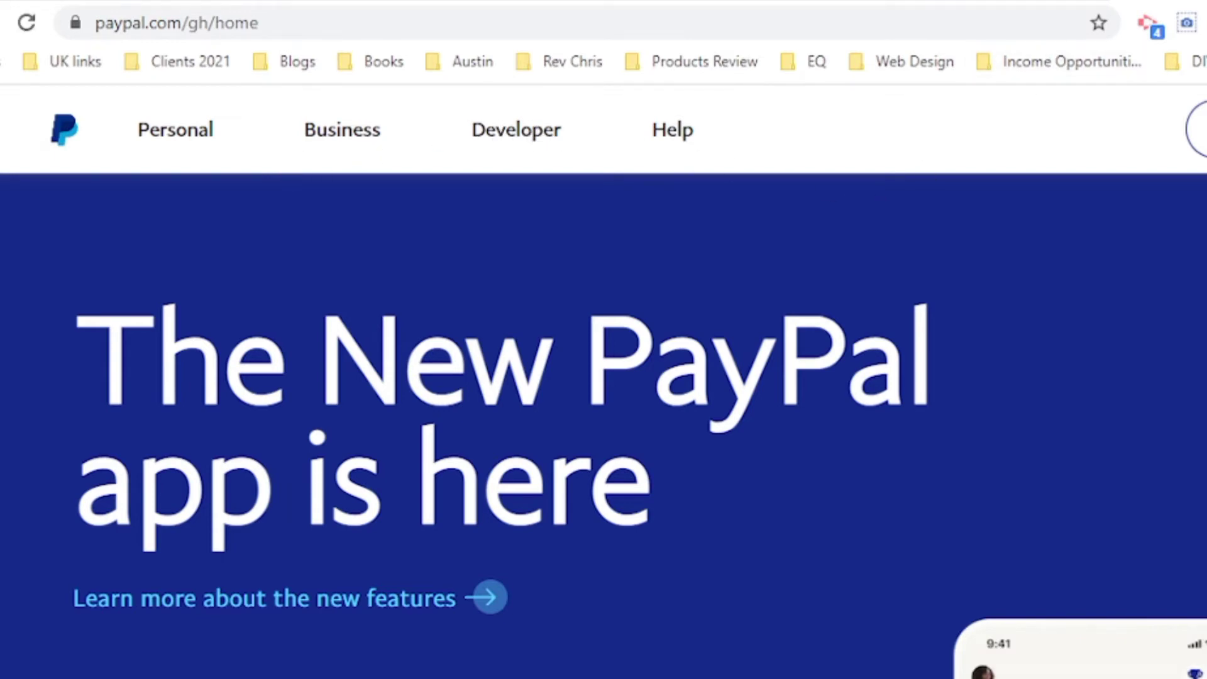
Step: Load paypal.com/za in a new tab, correcting the mistyped address
key(ctrl+t)
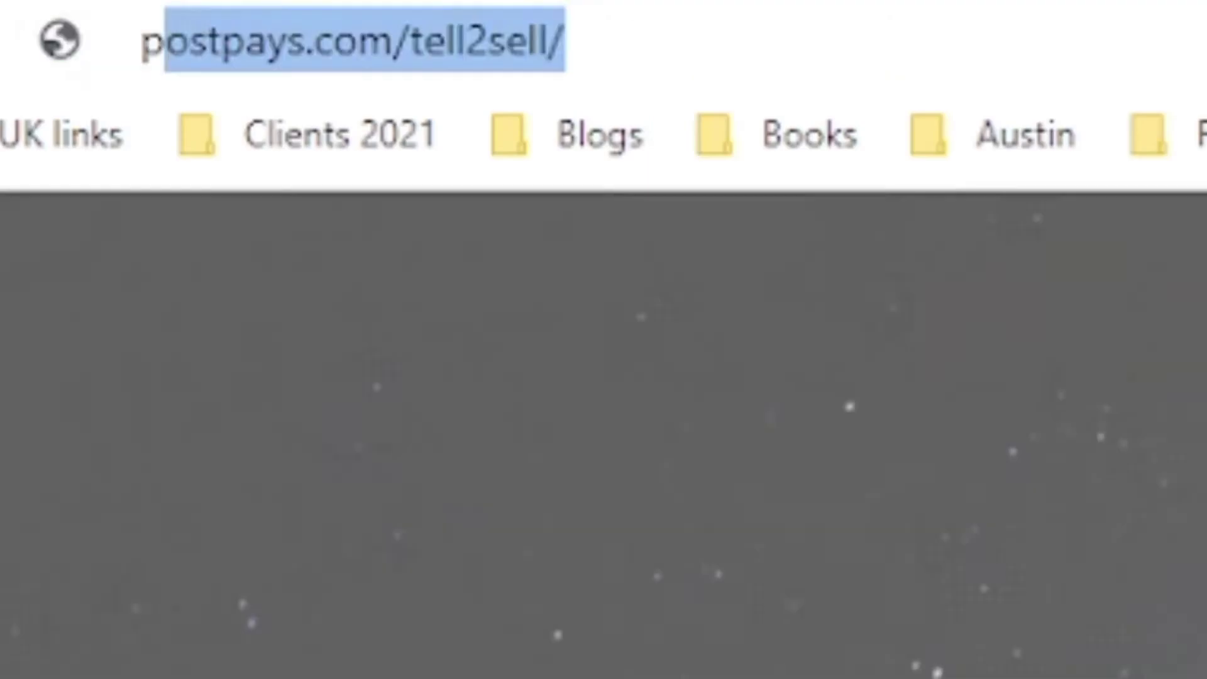
text(pa)
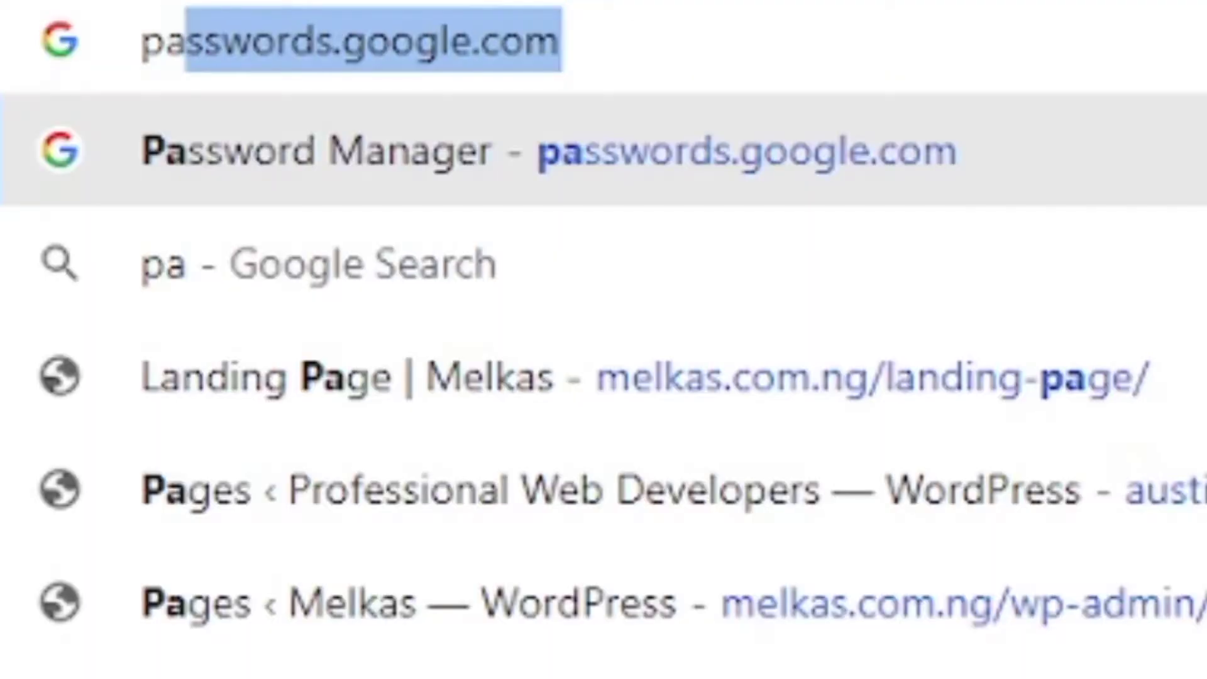
text(yap)
key(BackSpace)
key(BackSpace)
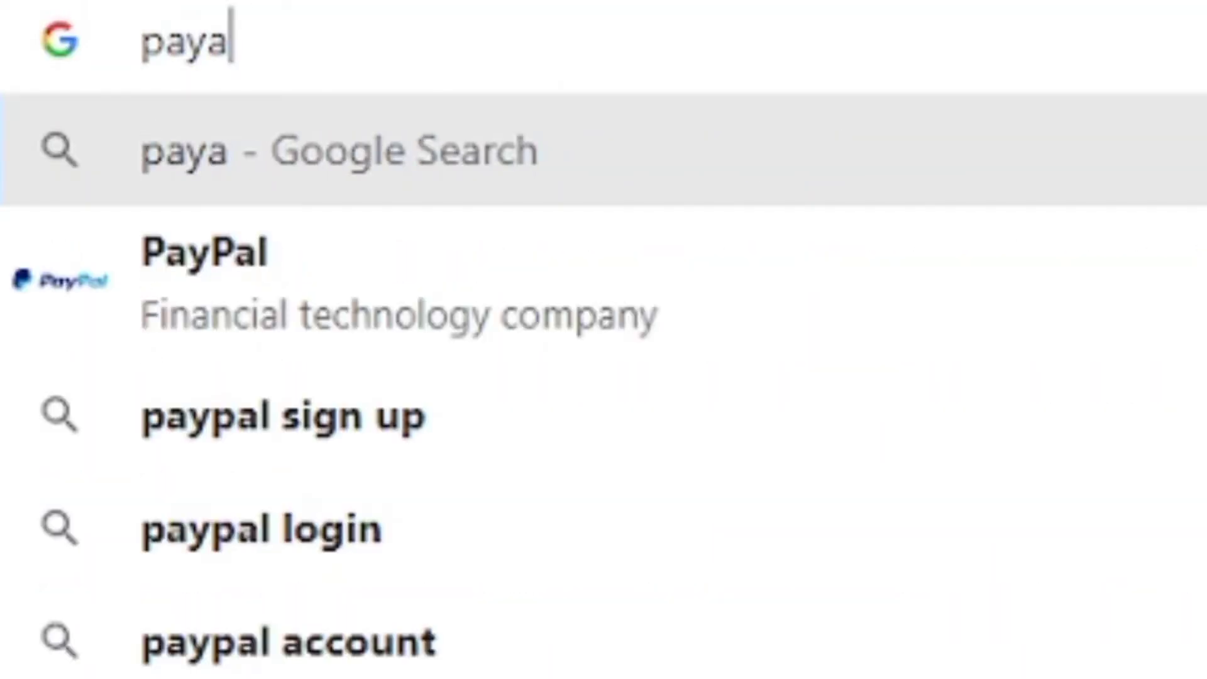
text(pal.com)
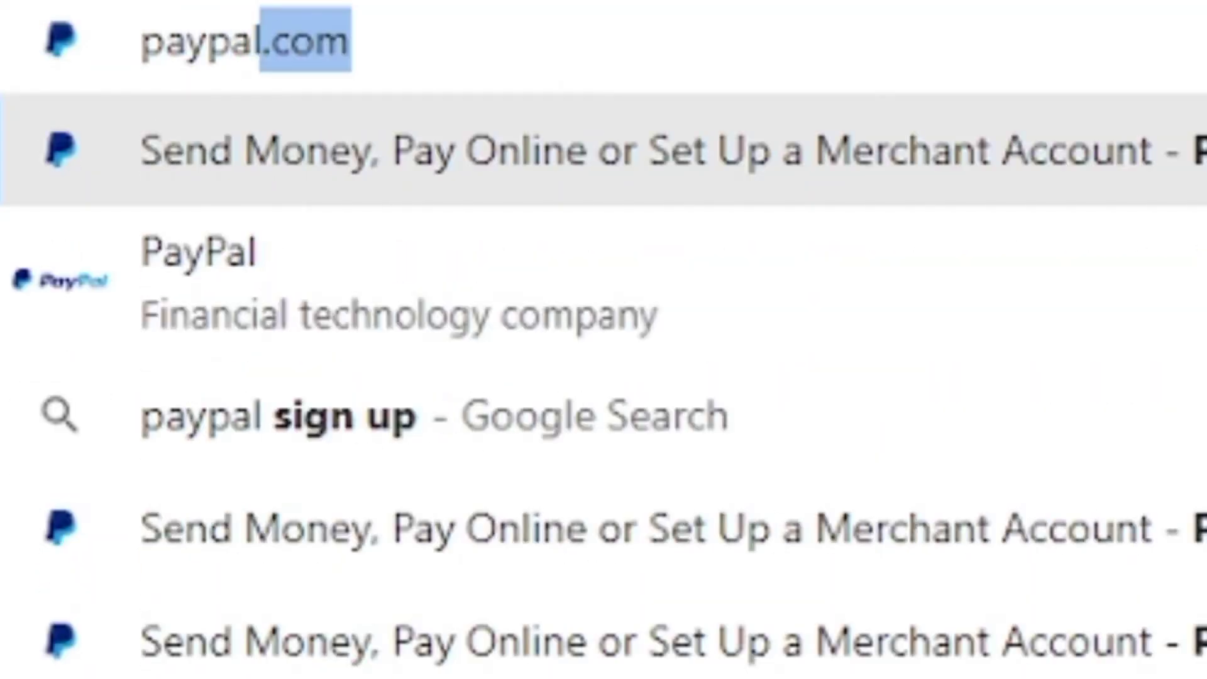
key(Right)
text(/)
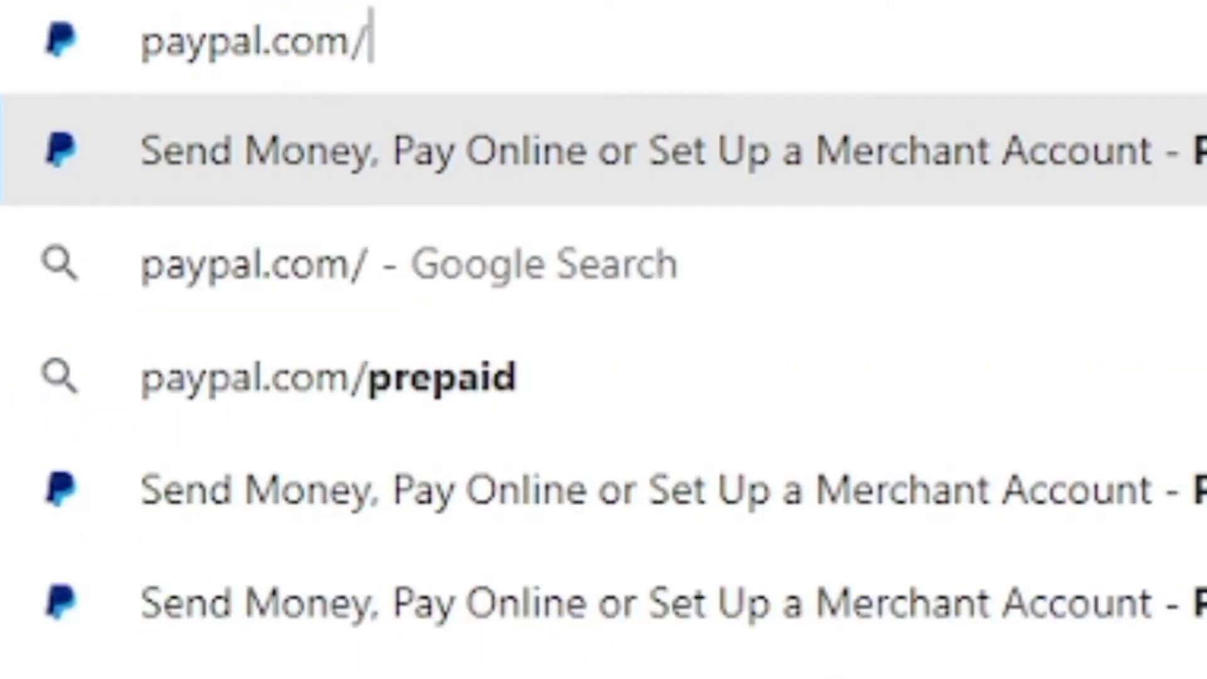
text(za)
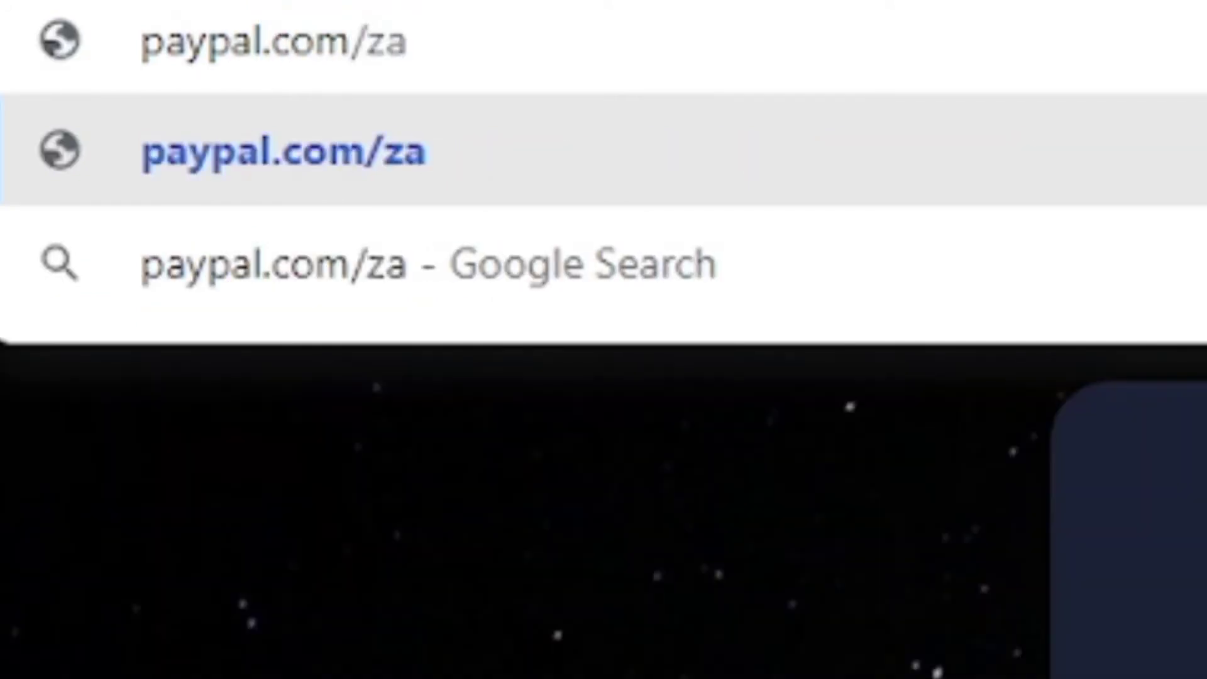
click(343, 178)
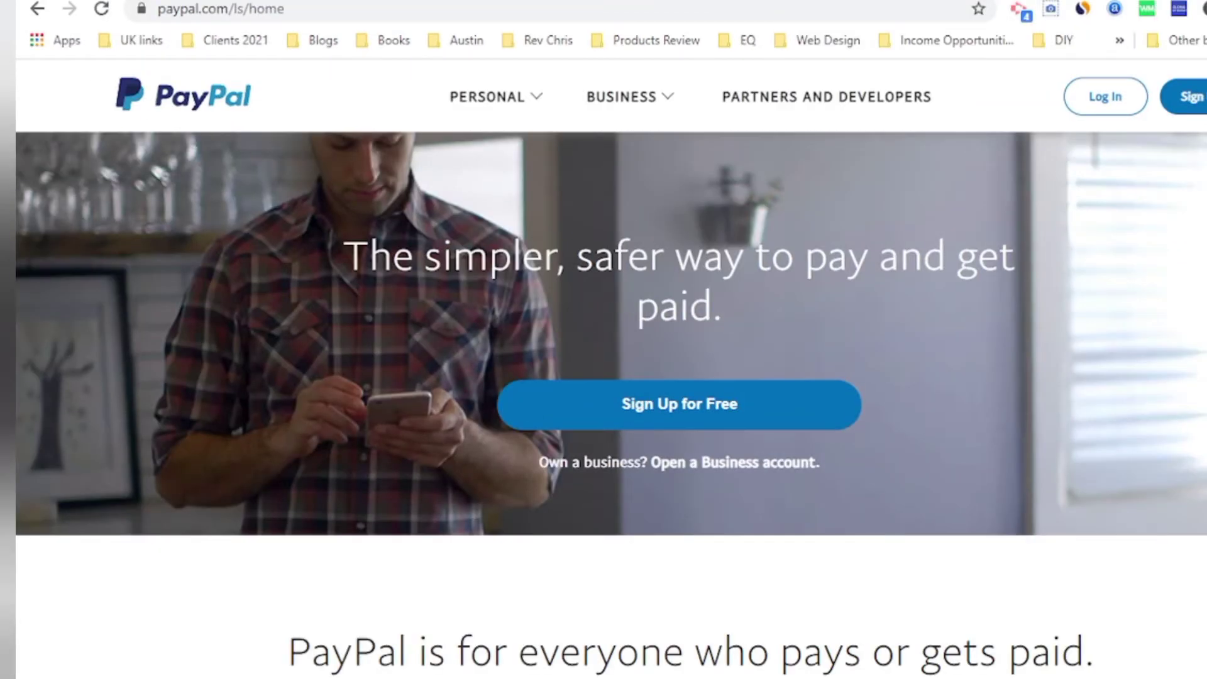
Step: Browse the PERSONAL and BUSINESS menus, then start PayPal sign-up
click(509, 94)
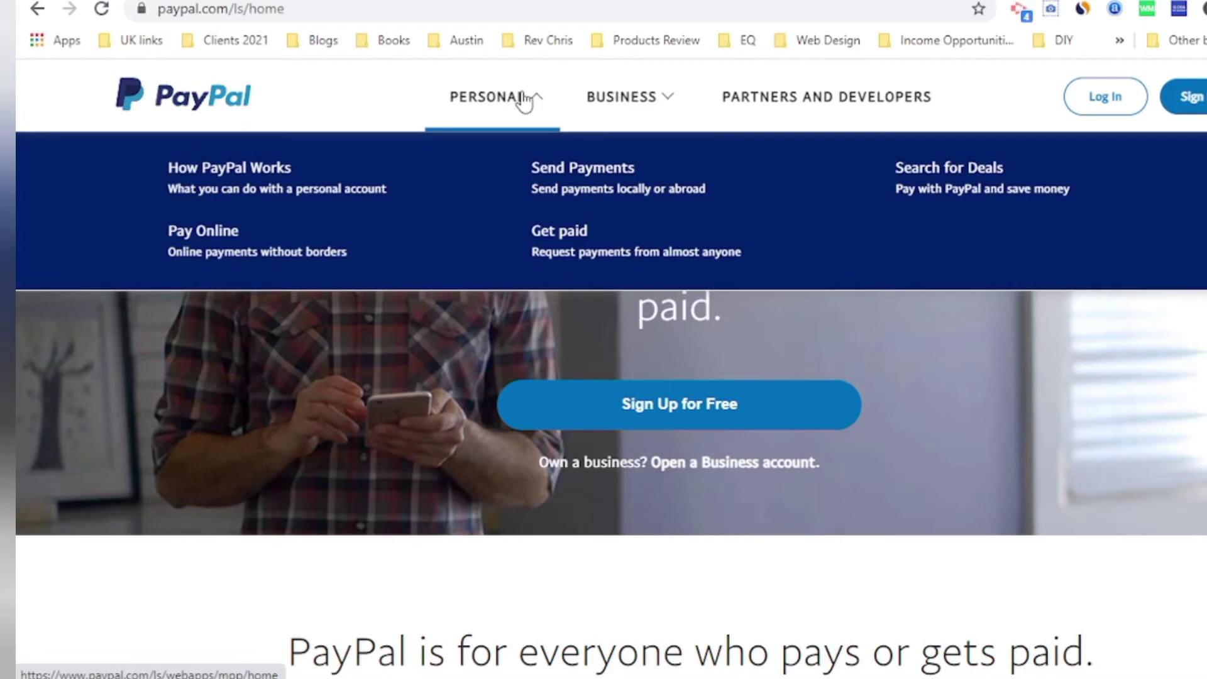
click(613, 112)
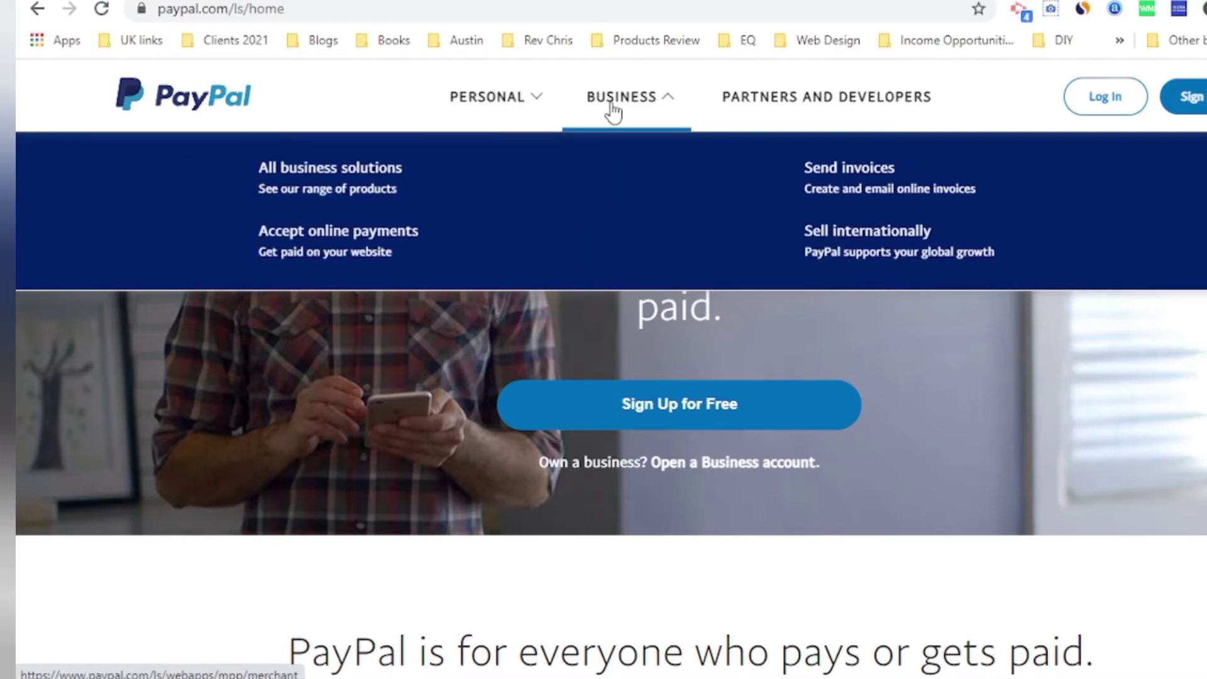
click(1200, 99)
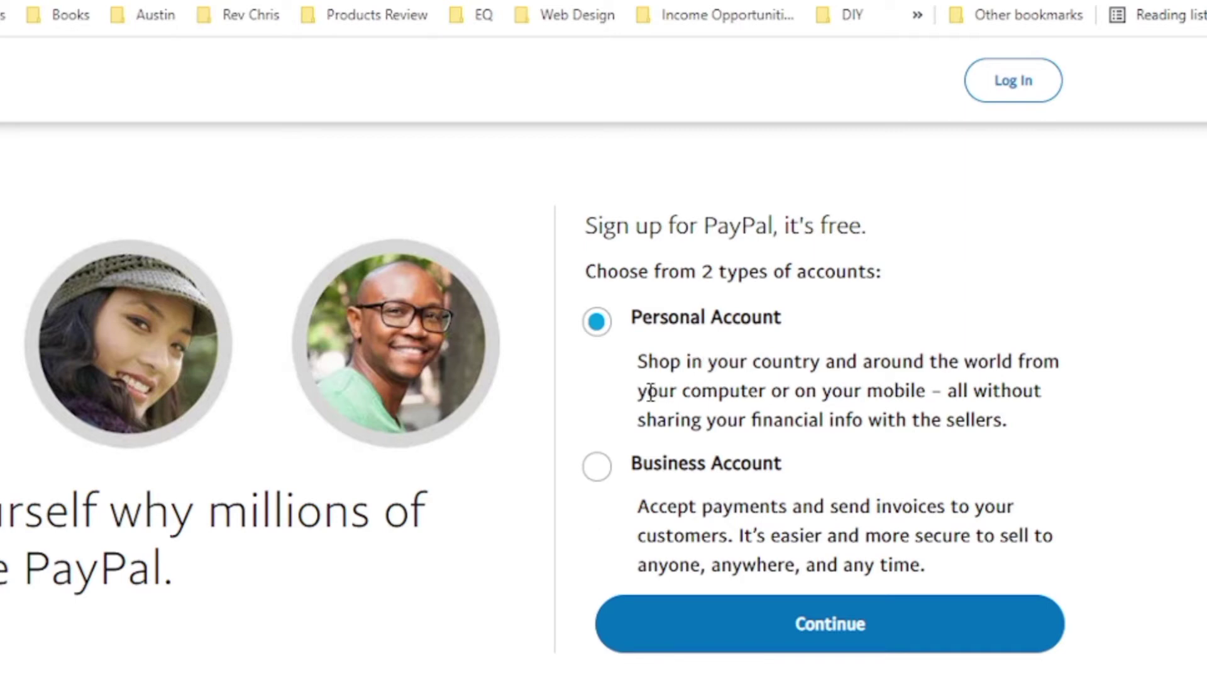
Step: Choose Business Account and begin entering the account email address
click(597, 469)
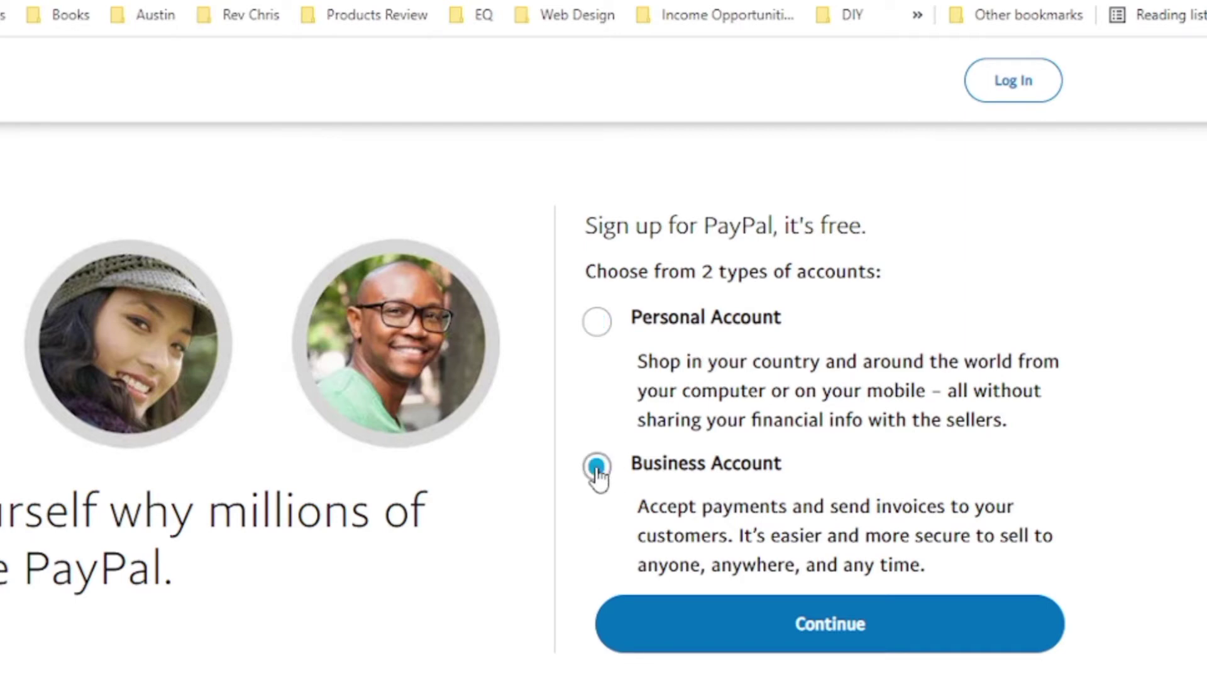
click(821, 626)
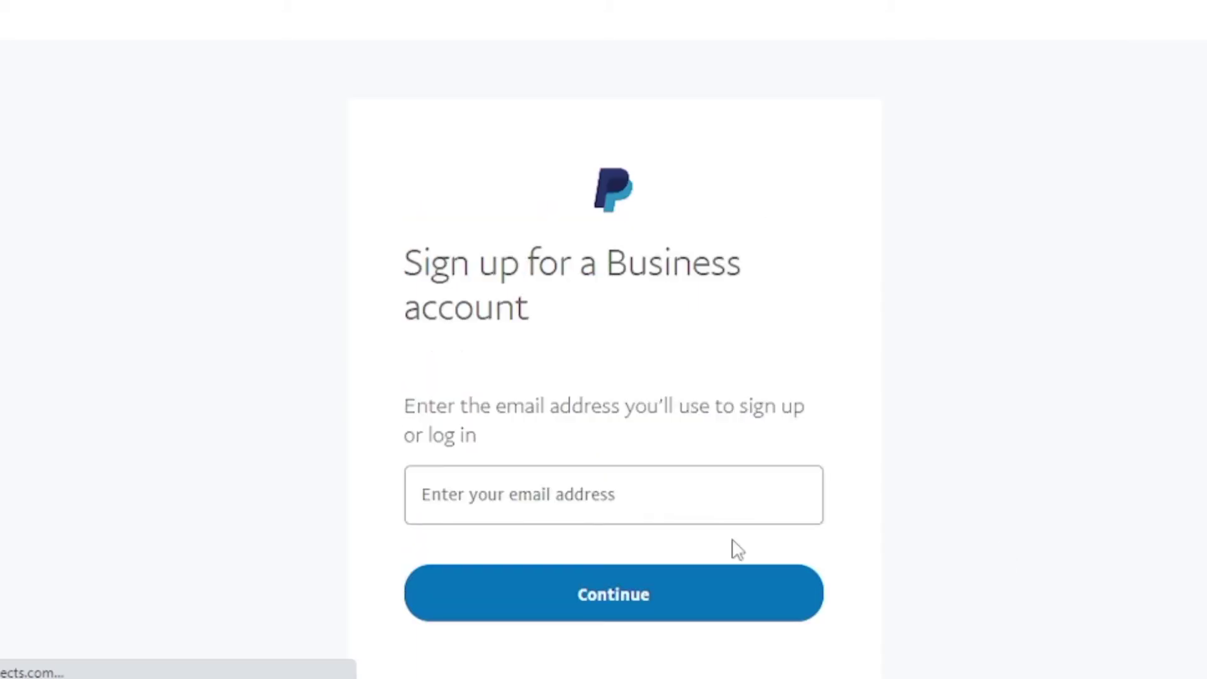
click(619, 474)
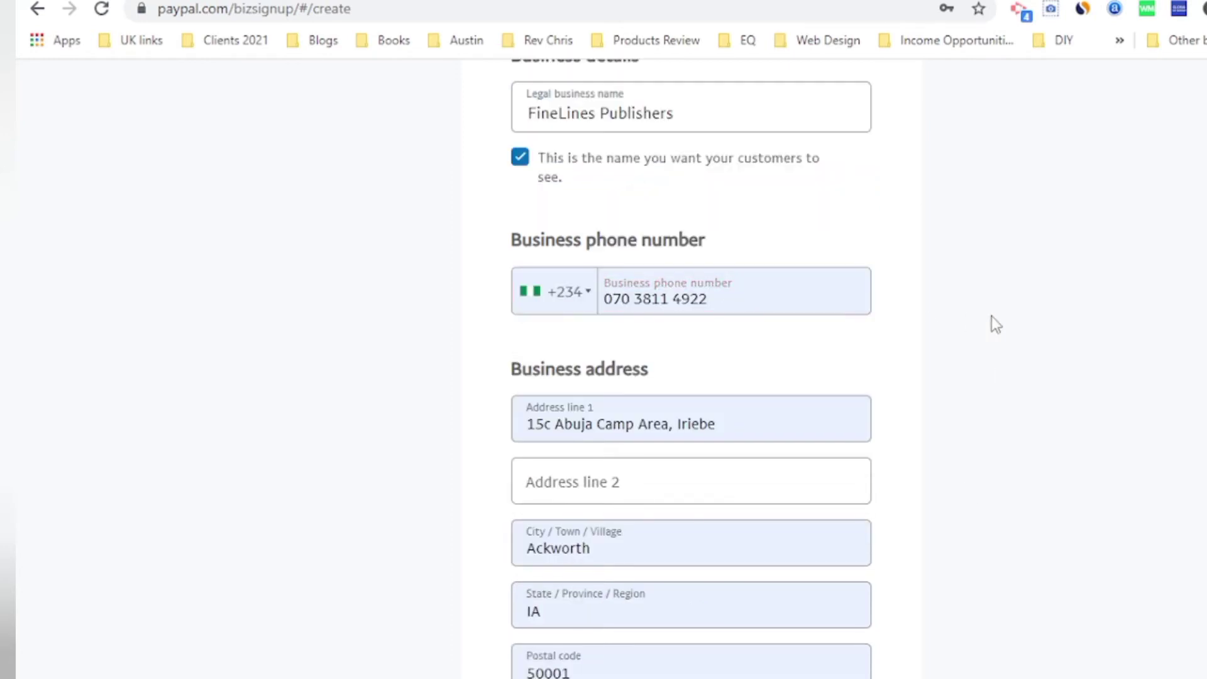
Step: Replace the business address's first line and set the state to Rivers
drag(717, 423, 439, 423)
key(Tab)
key(Tab)
key(Tab)
scroll(598, 503, down, 3)
text(Rivers)
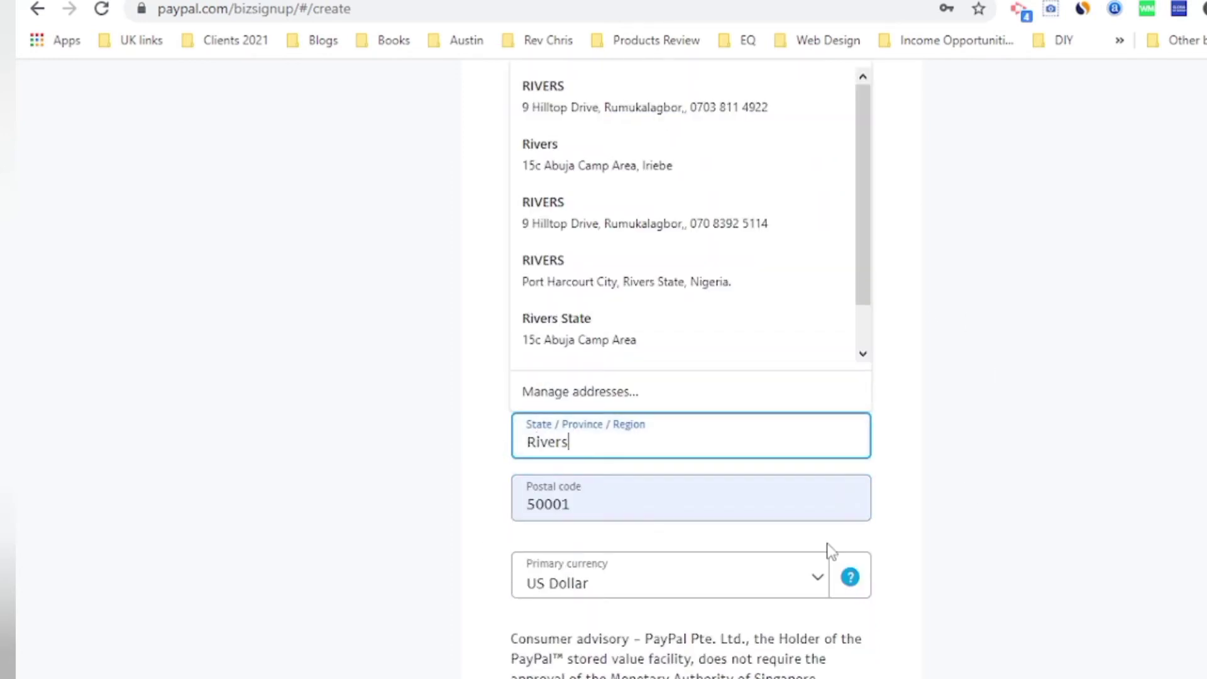
Step: Accept the User Agreement and Privacy Statement and submit the business details
scroll(691, 315, down, 5)
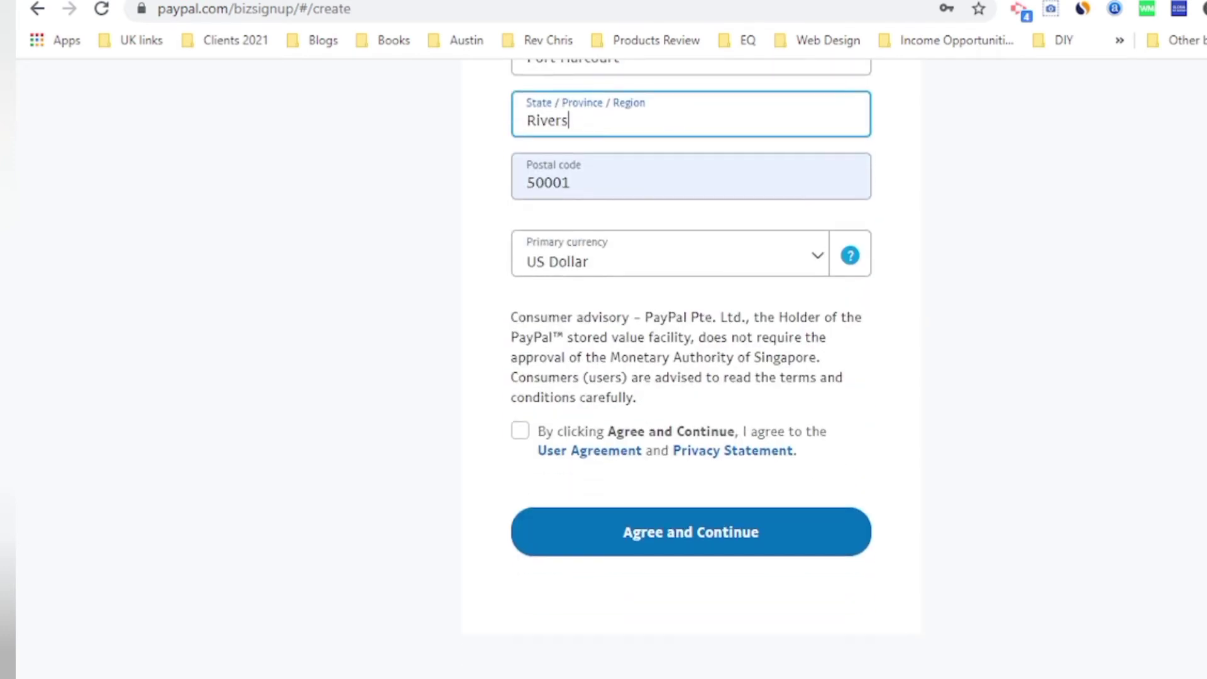
click(519, 433)
click(738, 547)
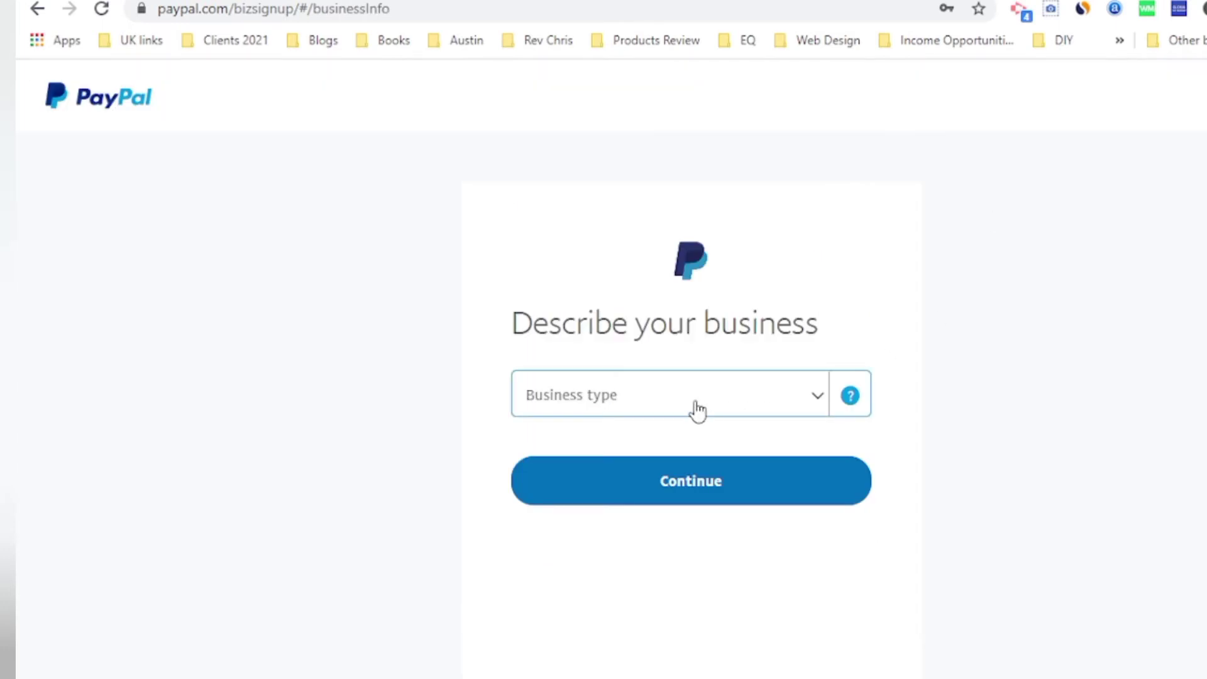
Step: Describe the business as Individual/Sole Proprietorship with a suggested keyword and the business website
click(728, 396)
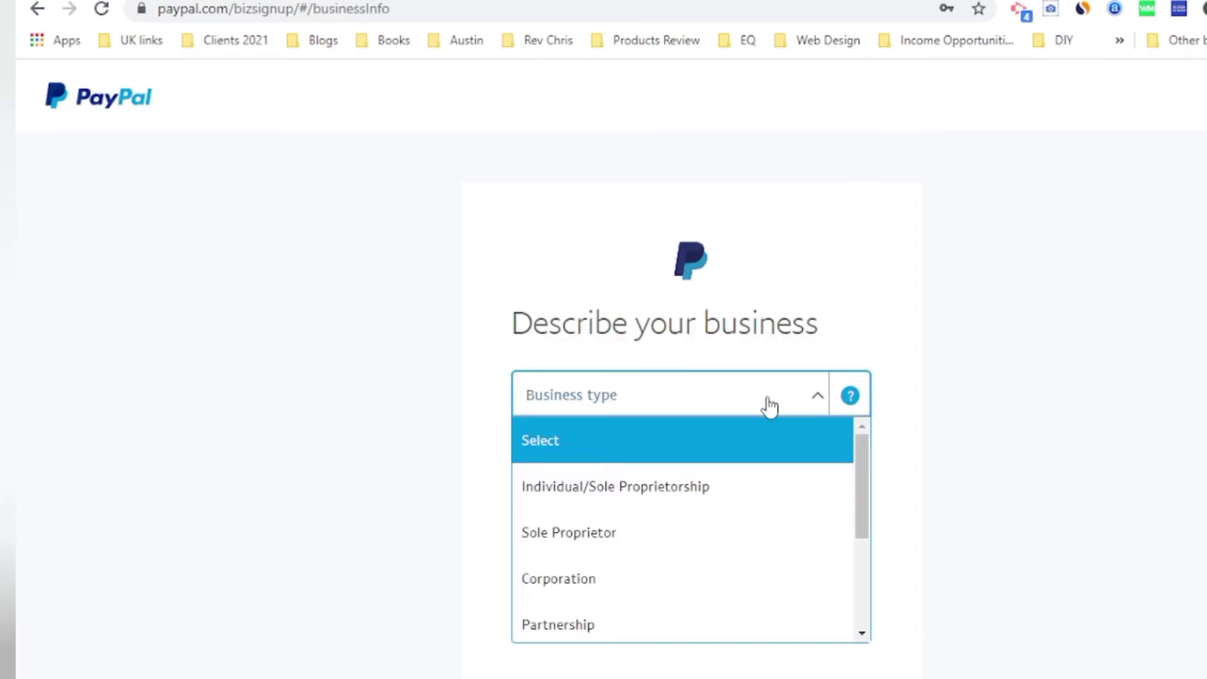
scroll(849, 606, down, 3)
scroll(849, 606, up, 3)
click(733, 466)
click(662, 527)
text(austinimoru.com)
click(674, 602)
text(5)
Step: Fill in personal details with Passport as ID and home address same as business
click(690, 520)
click(669, 405)
scroll(691, 377, down, 3)
click(520, 385)
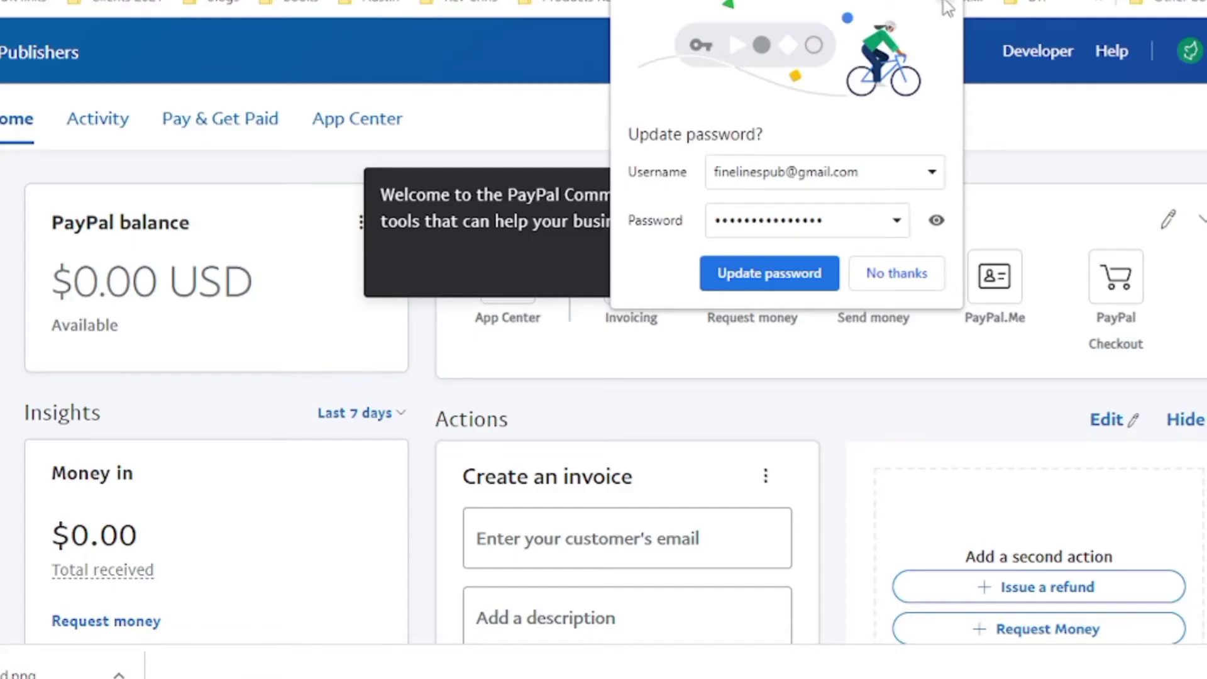
click(944, 6)
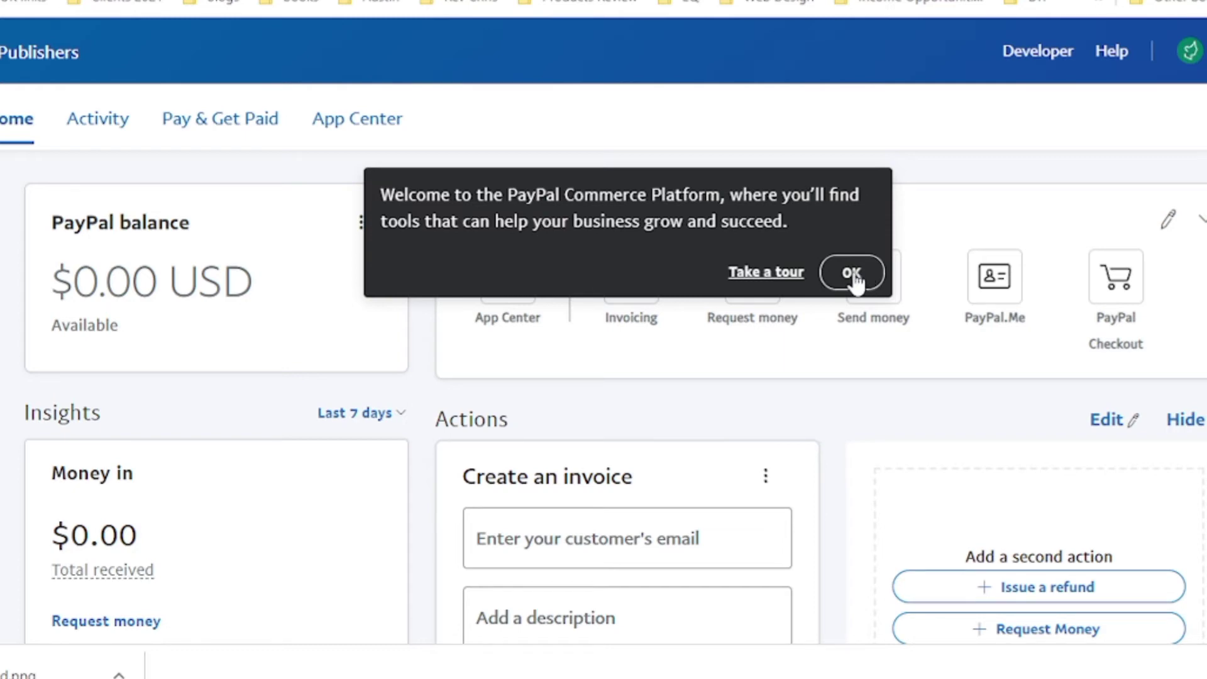
Step: Dismiss the welcome message and open the Confirm email address notification details
click(852, 273)
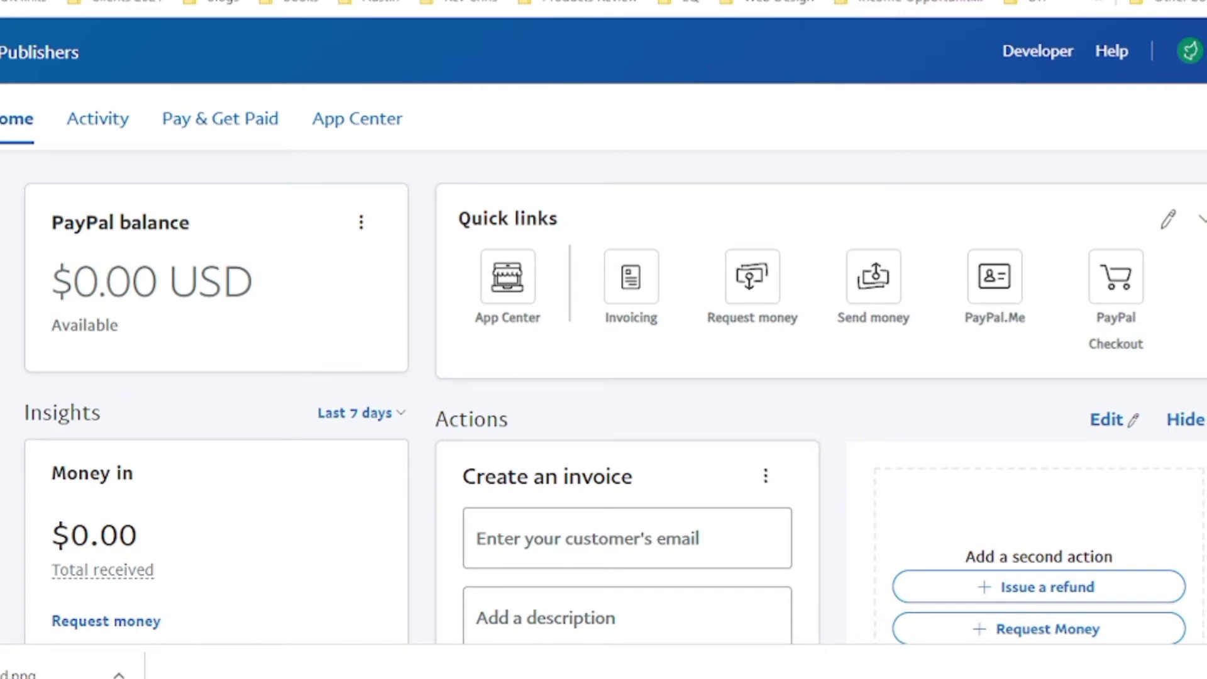
scroll(615, 396, down, 7)
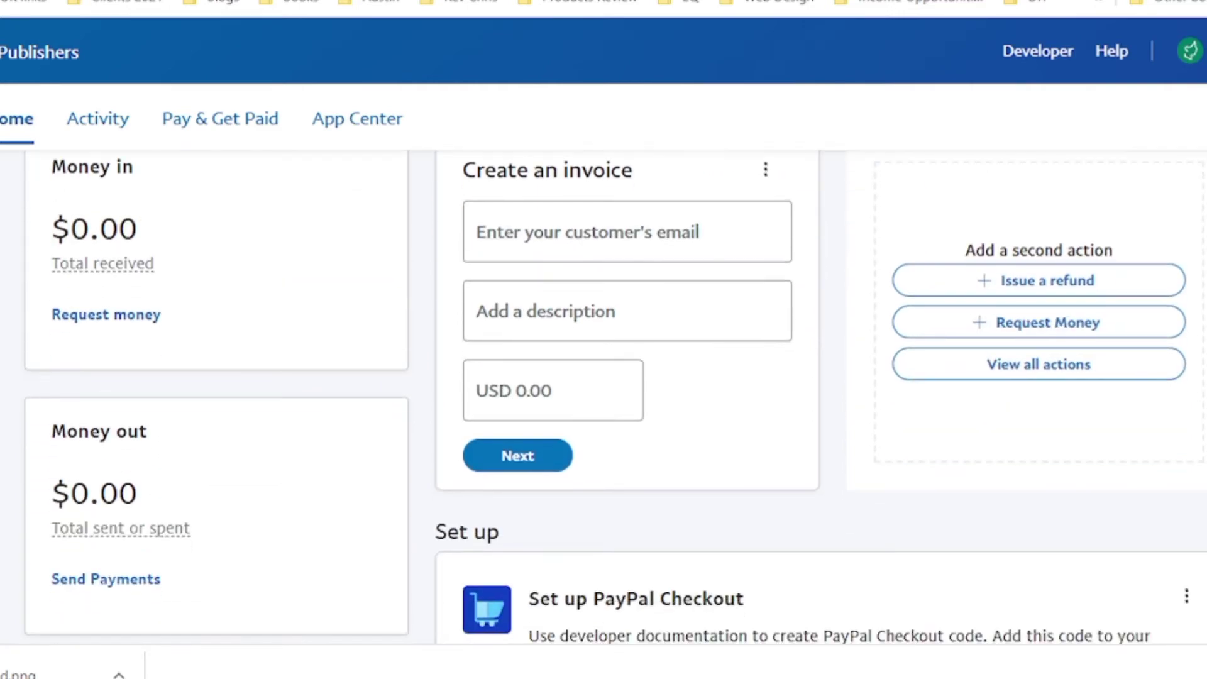
scroll(615, 396, down, 5)
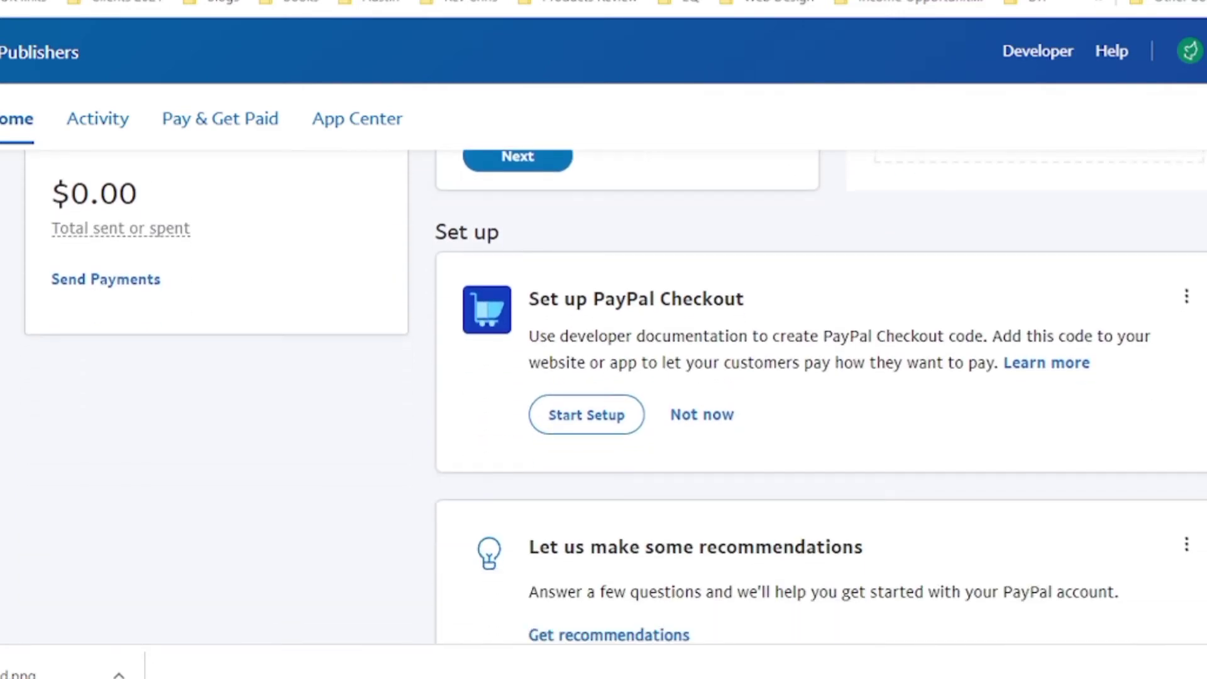
scroll(614, 396, down, 5)
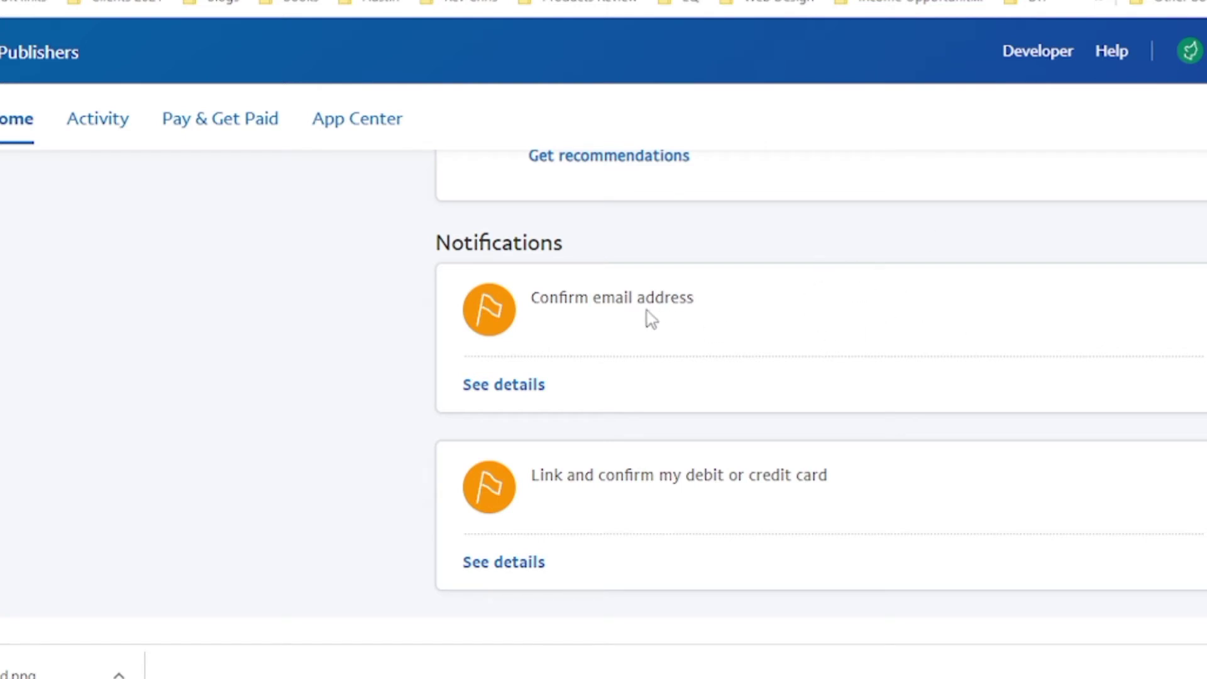
click(525, 386)
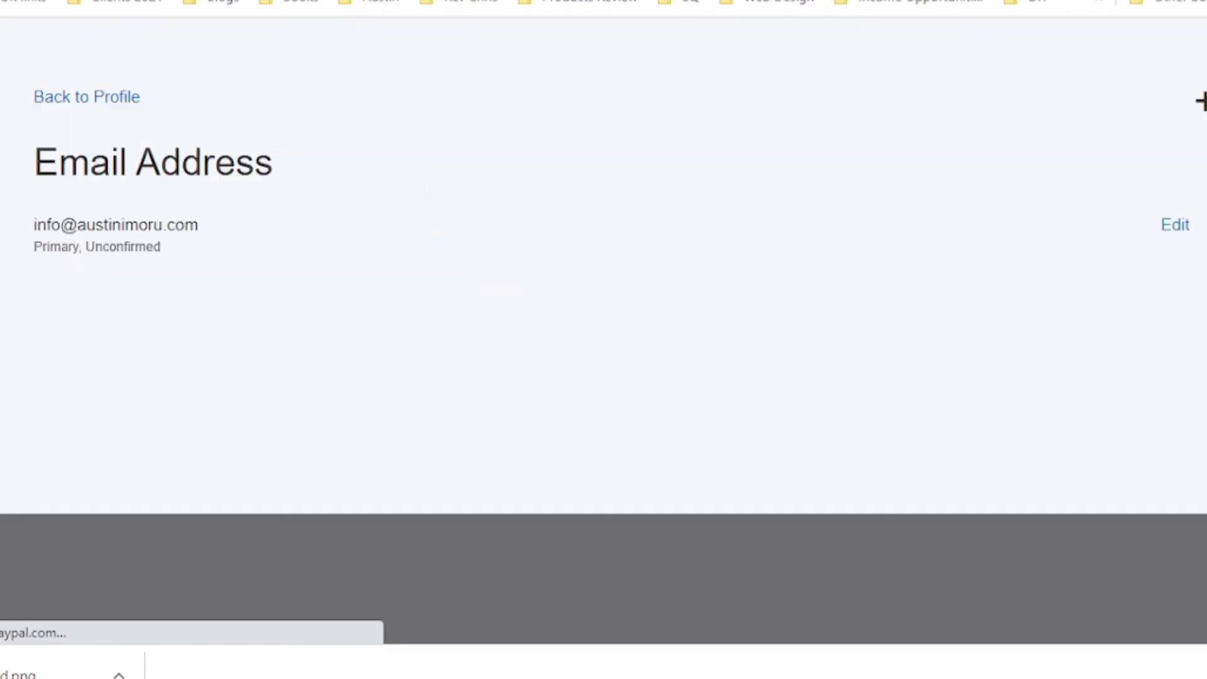
Step: In webmail, open PayPal's 'We need additional information' email and complete the information
key(ctrl+Tab)
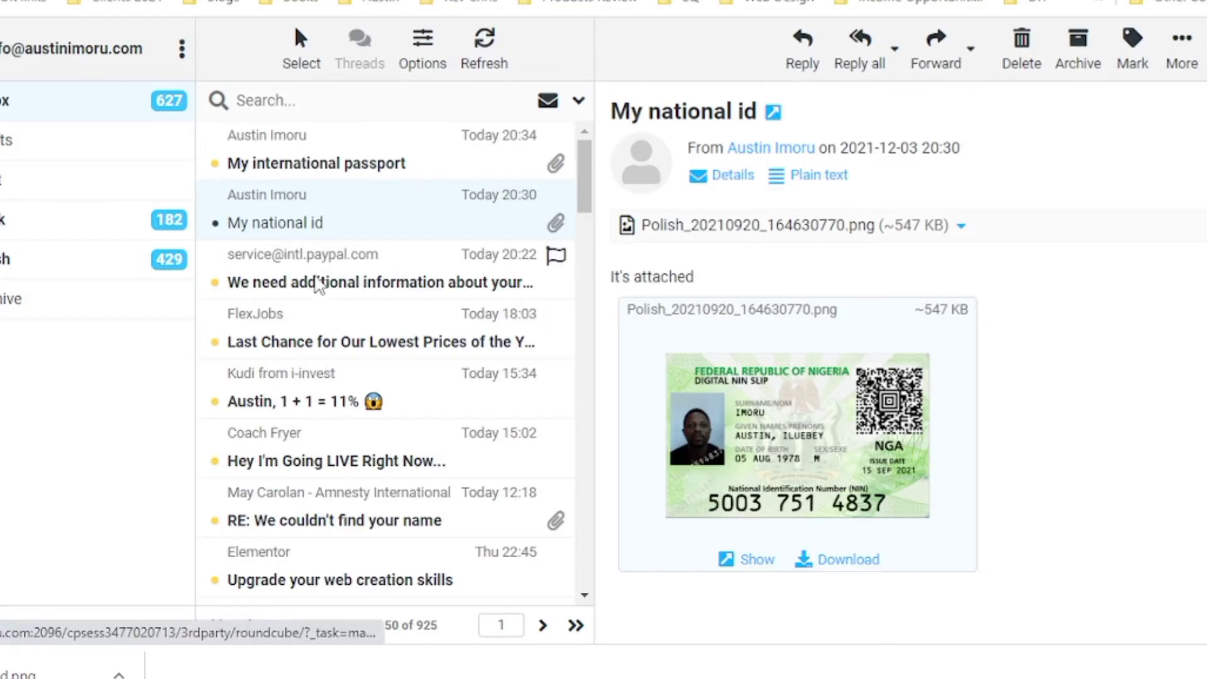
click(316, 283)
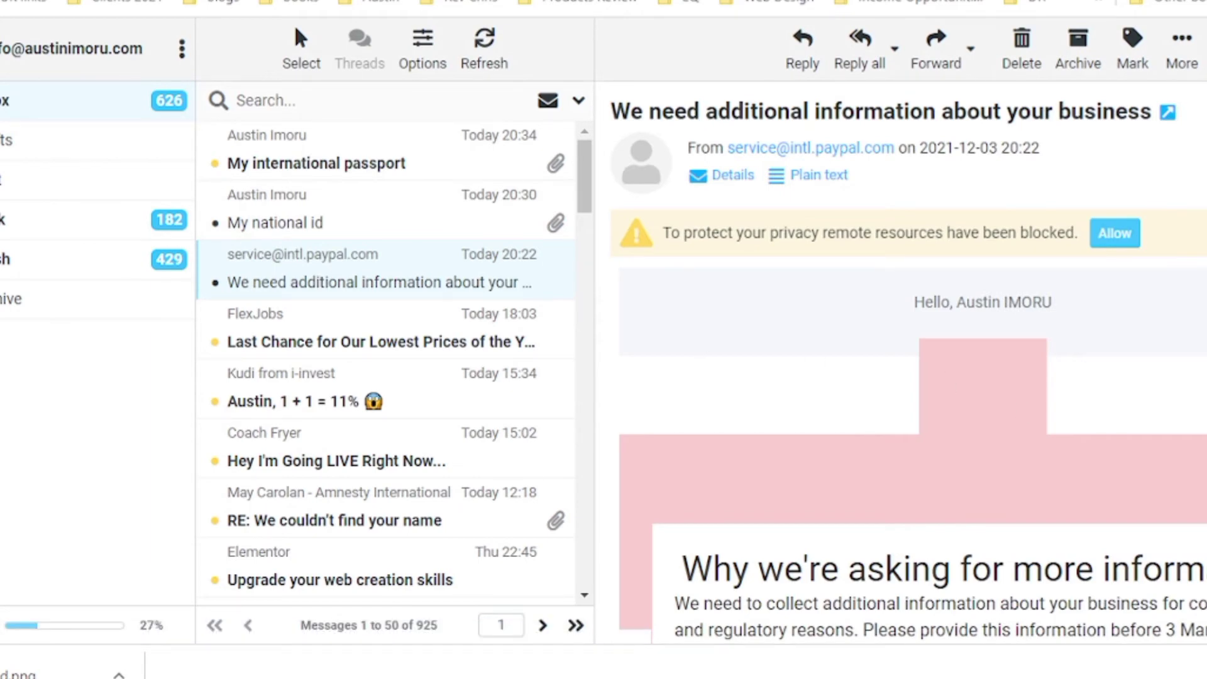
scroll(1072, 468, down, 7)
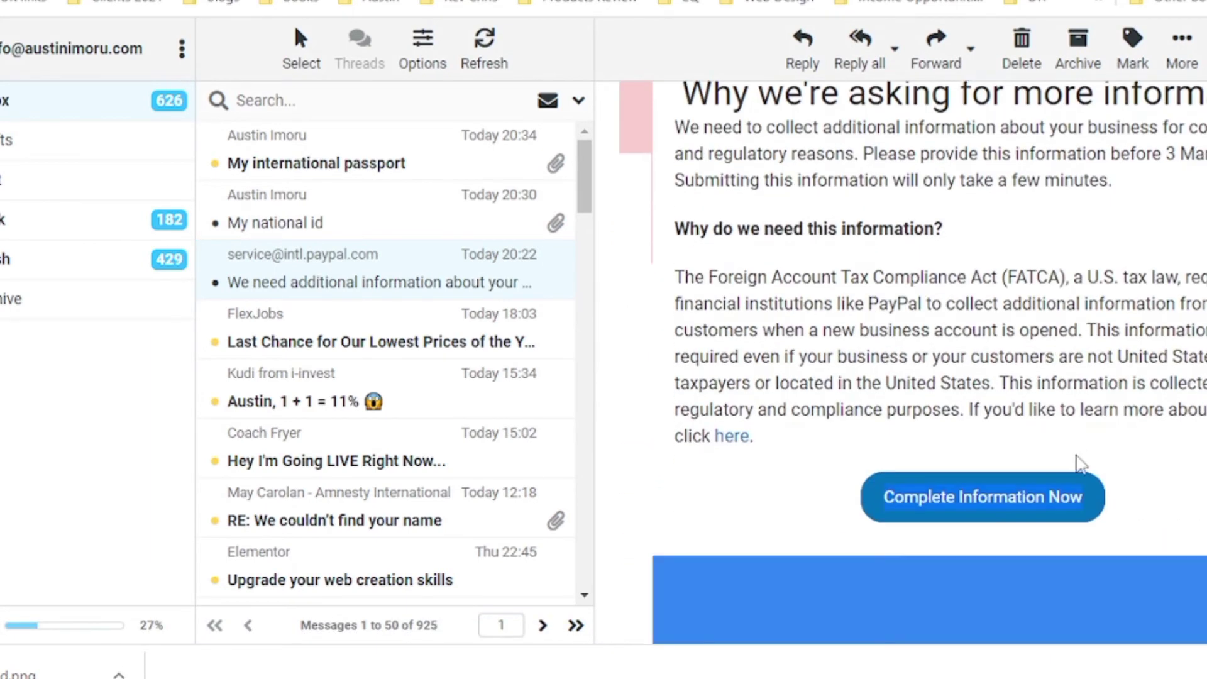
click(1009, 497)
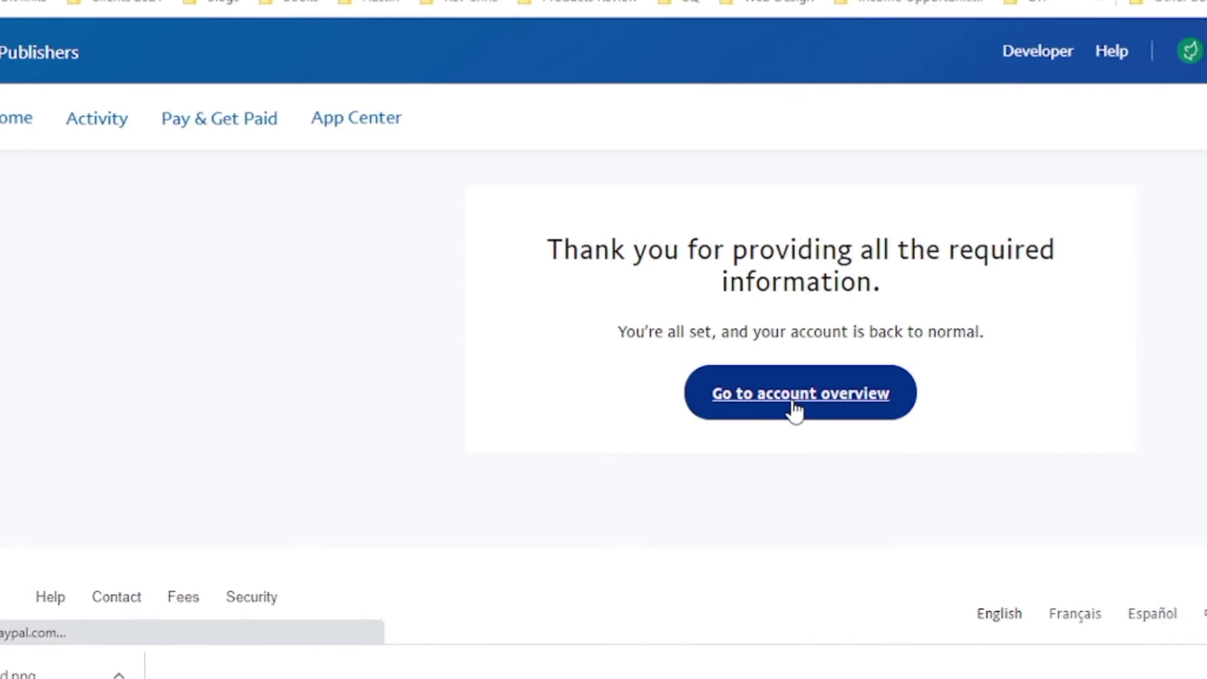
Step: Return to the account overview and open the link-your-debit-or-credit-card notification
click(795, 409)
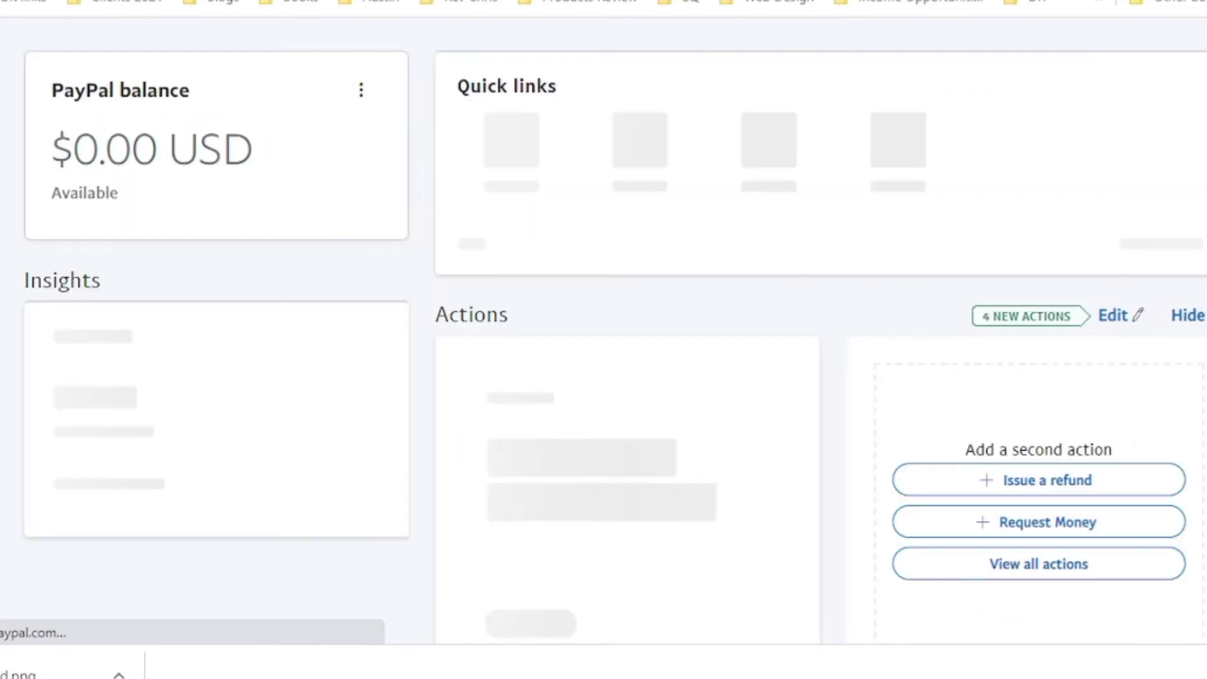
scroll(790, 409, down, 5)
scroll(603, 373, down, 8)
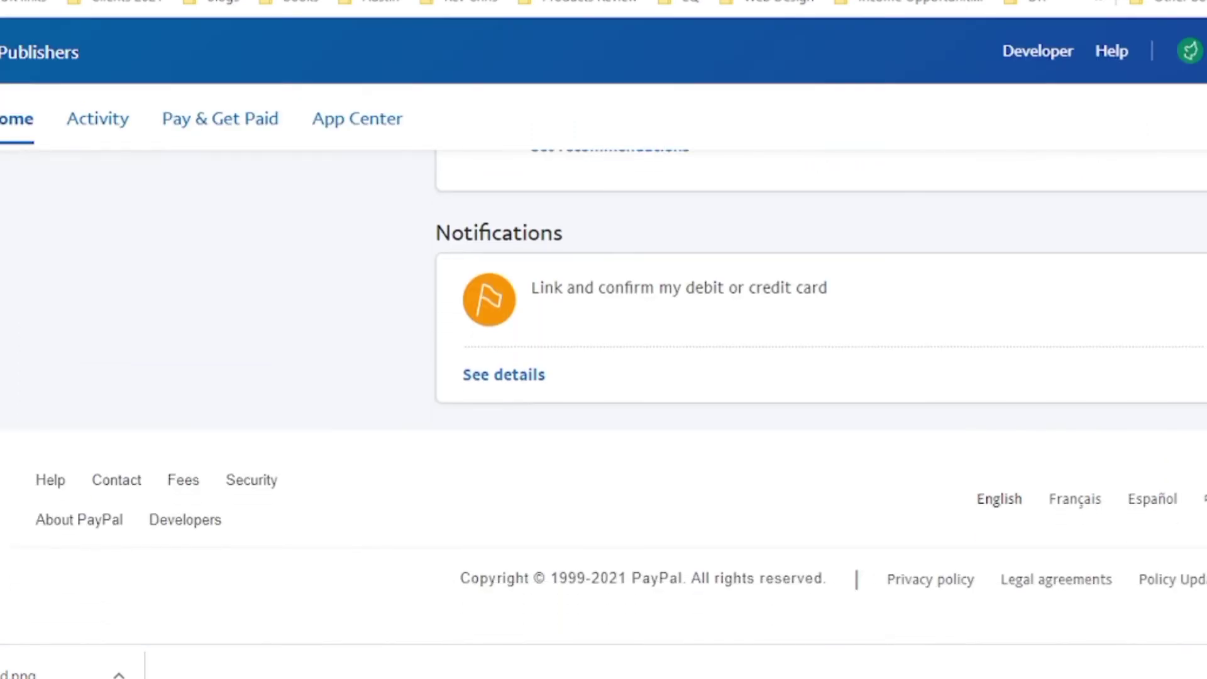
scroll(604, 373, up, 2)
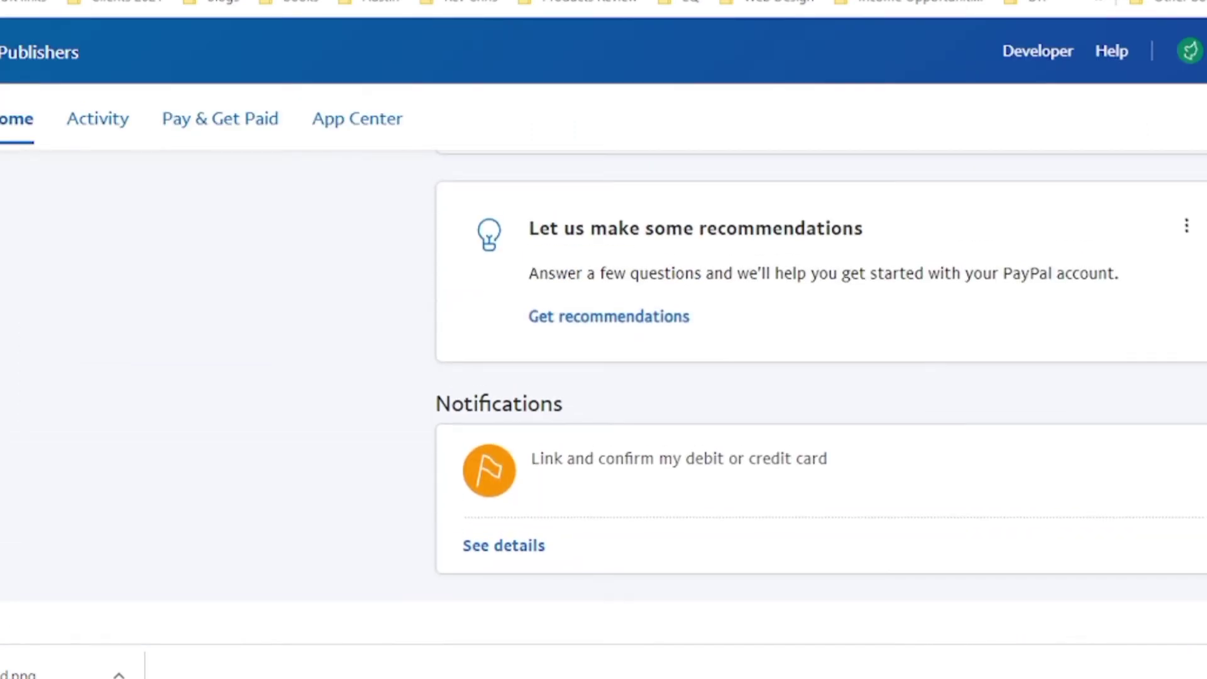
click(513, 556)
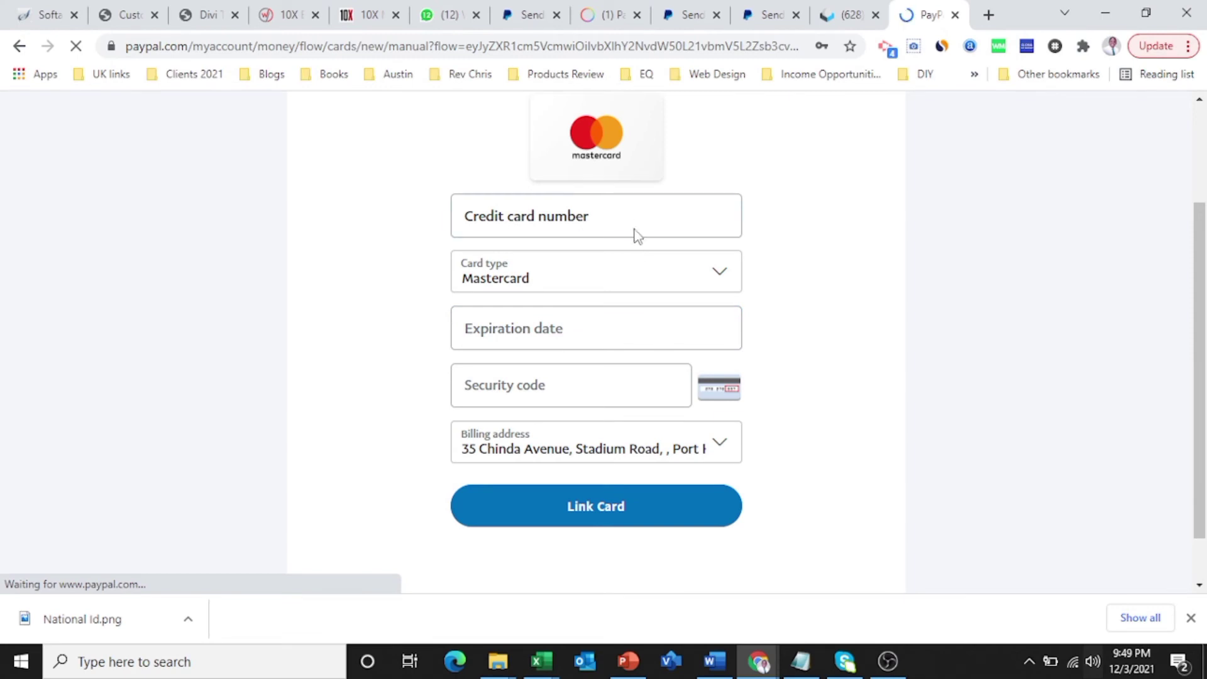
Step: Enter the credit card number, then scroll through the restored FineLines Publishers dashboard
click(636, 232)
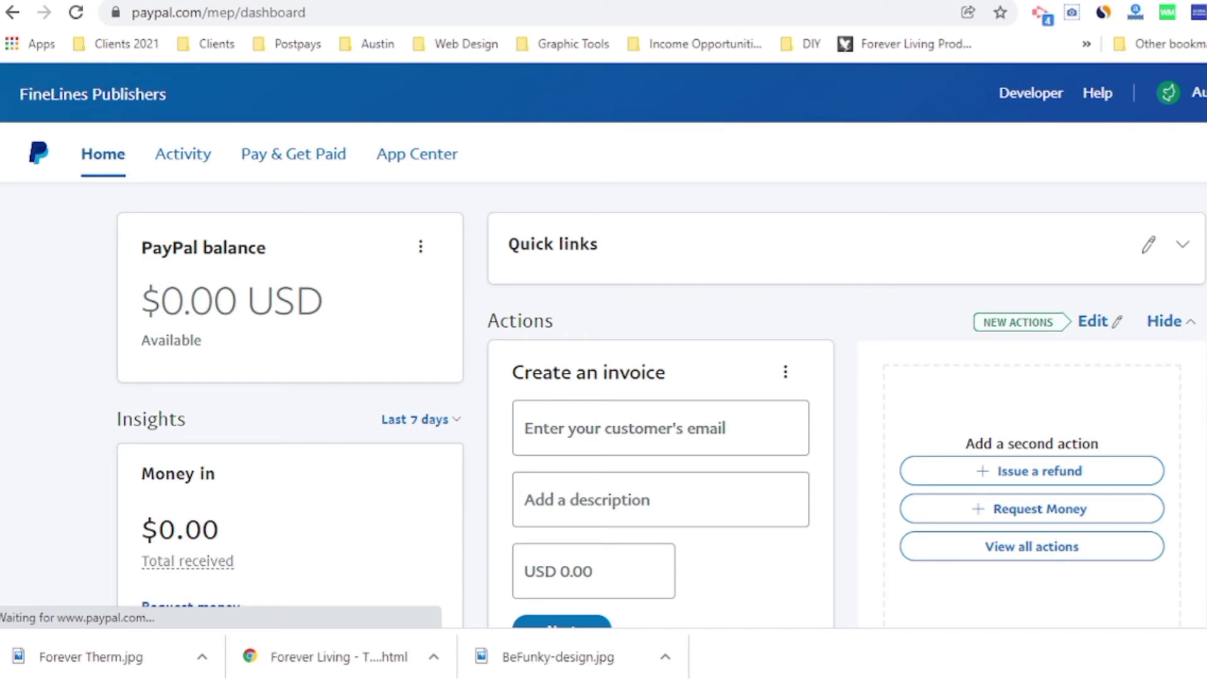
scroll(660, 402, down, 7)
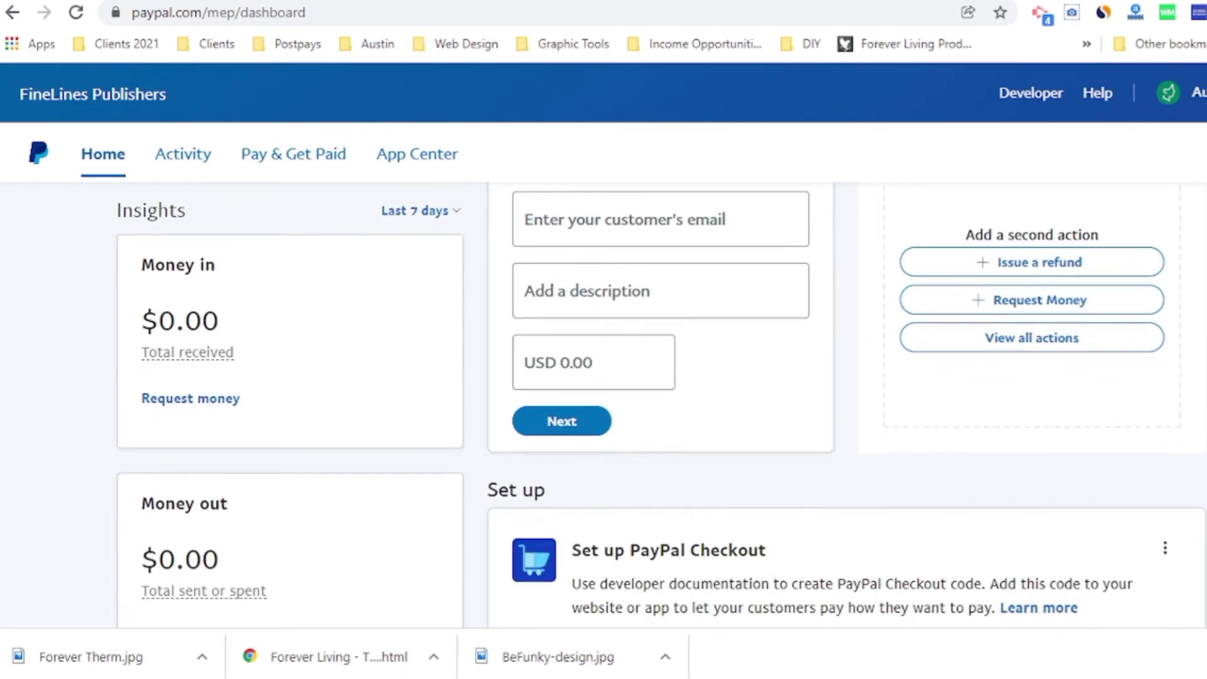
scroll(660, 402, down, 4)
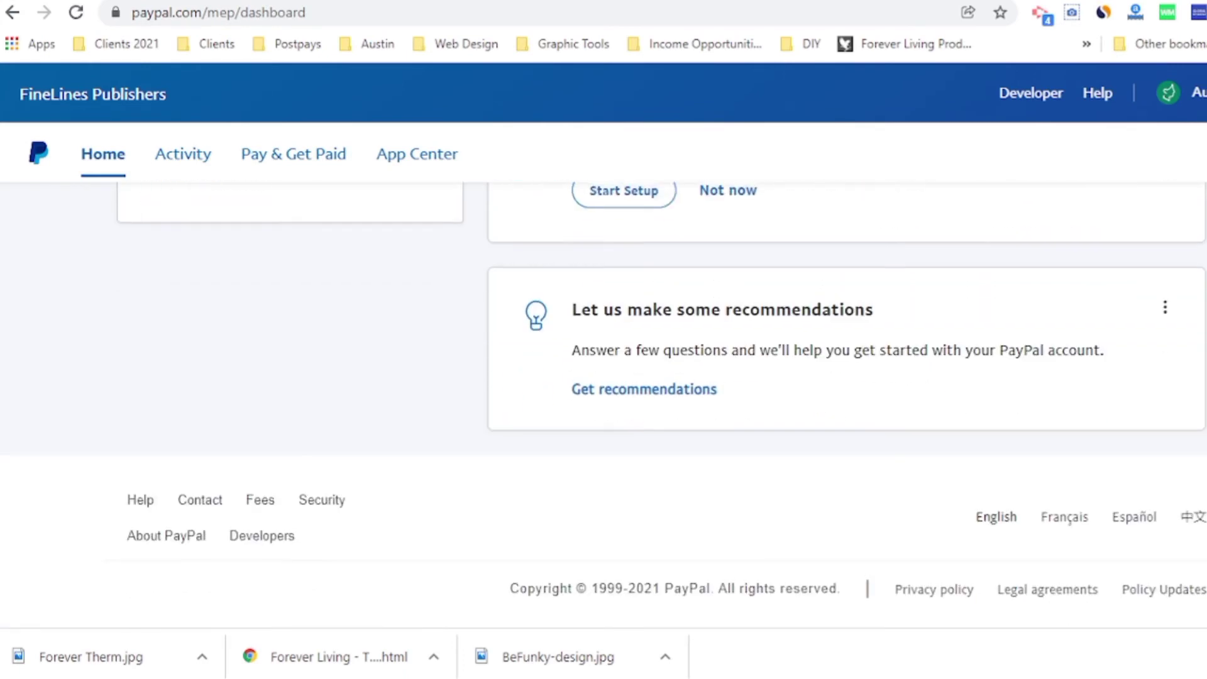
scroll(660, 403, up, 1)
scroll(660, 403, down, 2)
scroll(660, 403, up, 9)
scroll(660, 402, up, 1)
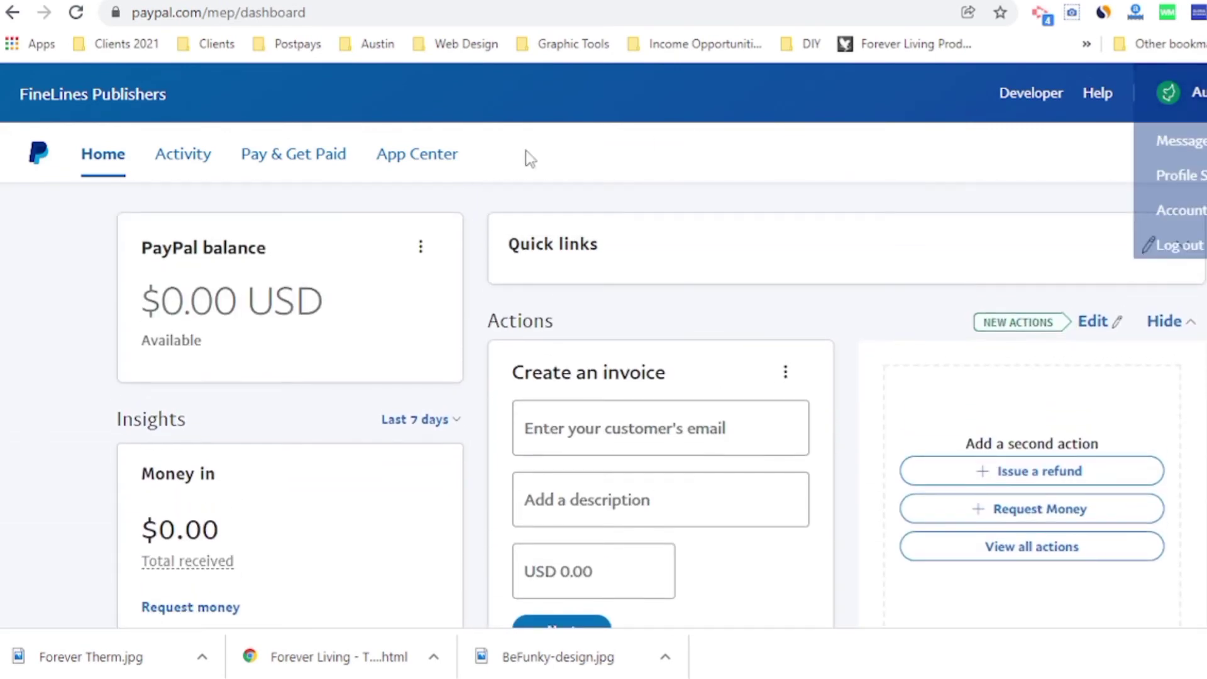
Step: Verify the Mastercard debit card under Pay & Get Paid > Banks & Cards, then return Home
click(261, 158)
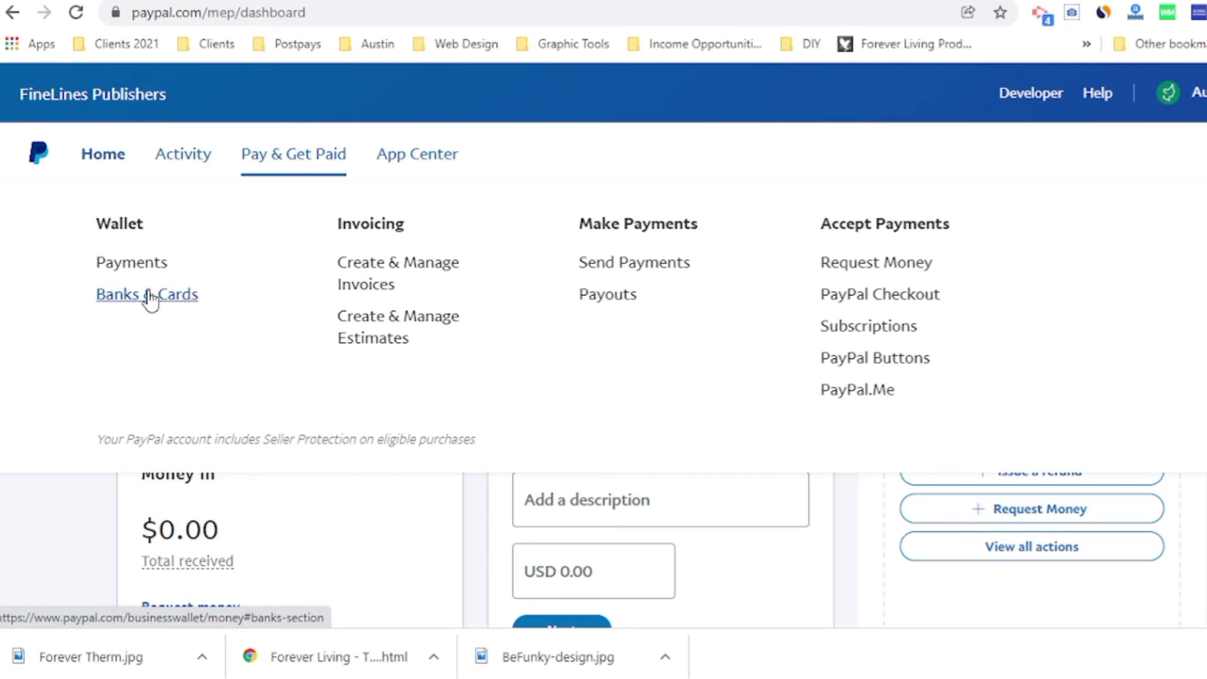
click(150, 296)
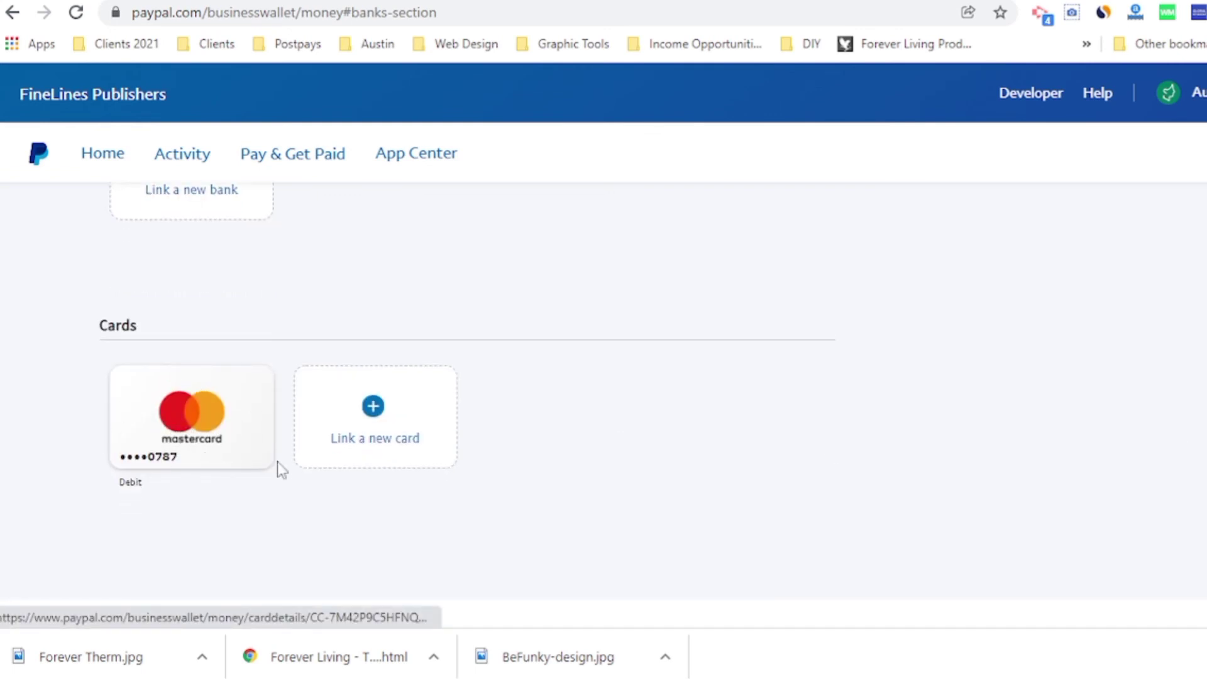
click(114, 157)
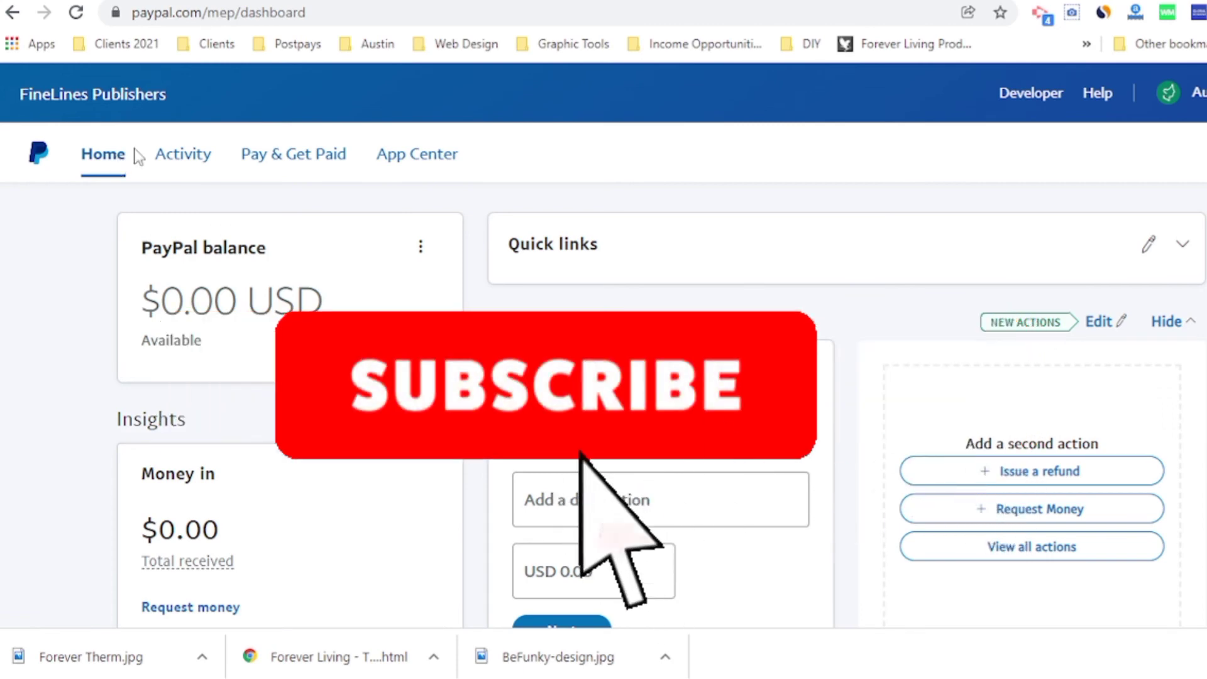
Step: Open the account dropdown from the top-right profile avatar on the $0.00 USD dashboard
click(1175, 97)
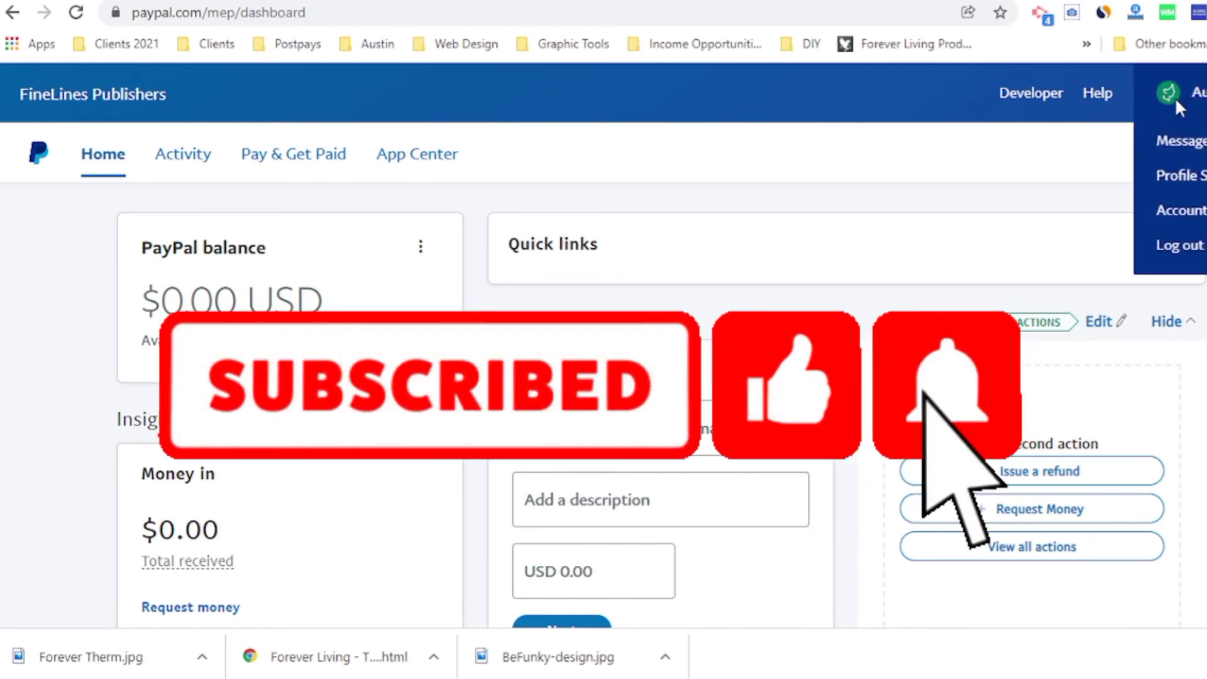